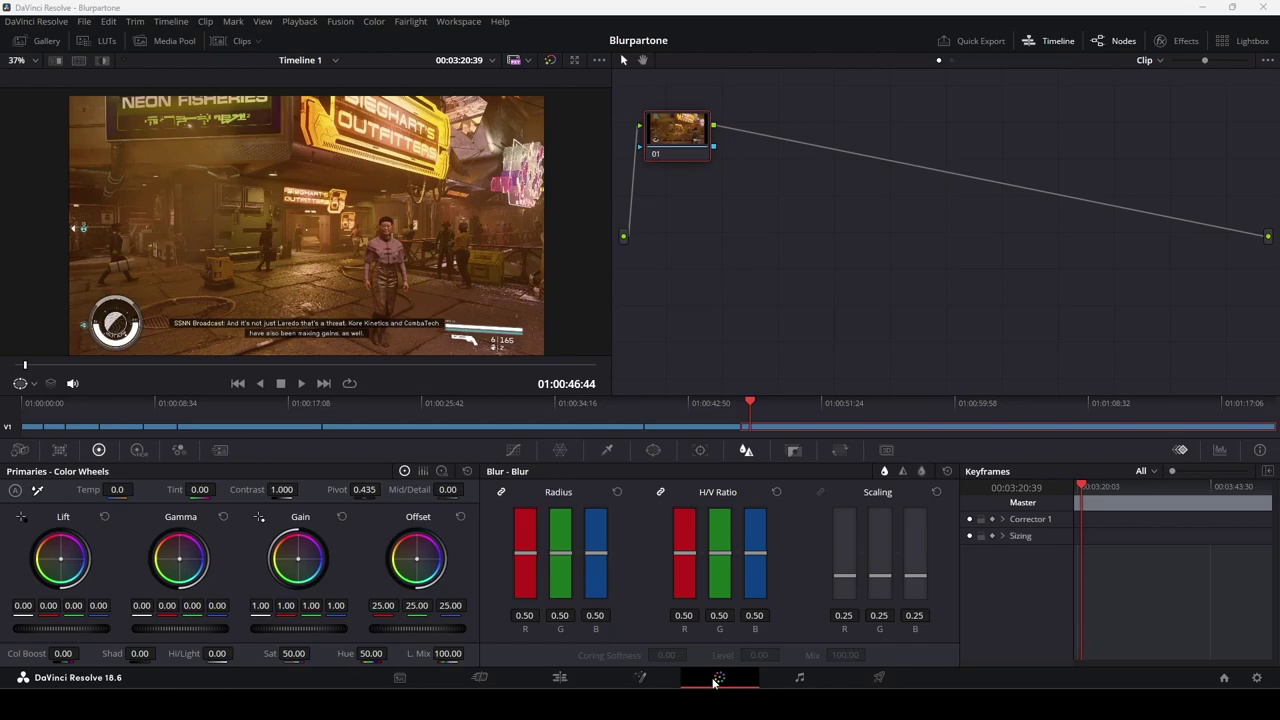
- On the Edit page, split the Static Blur demo clip at 01:01:02:04
left_click(559, 678)
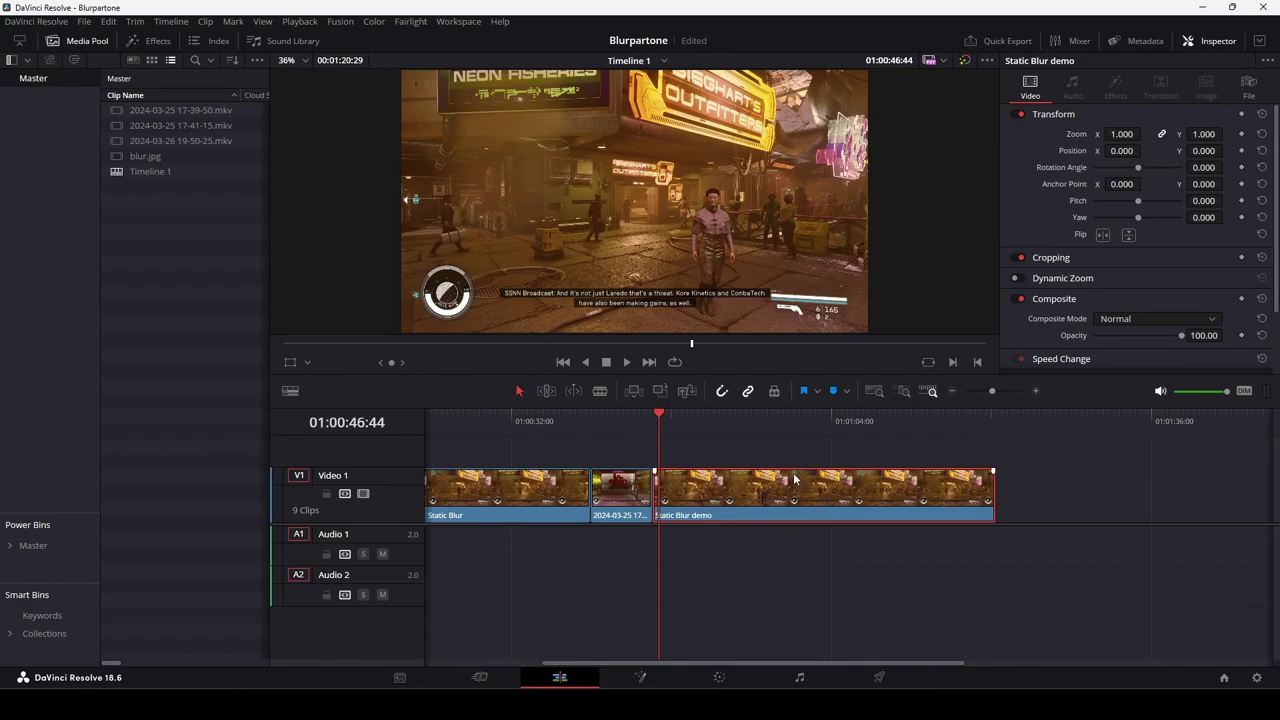
left_click(812, 418)
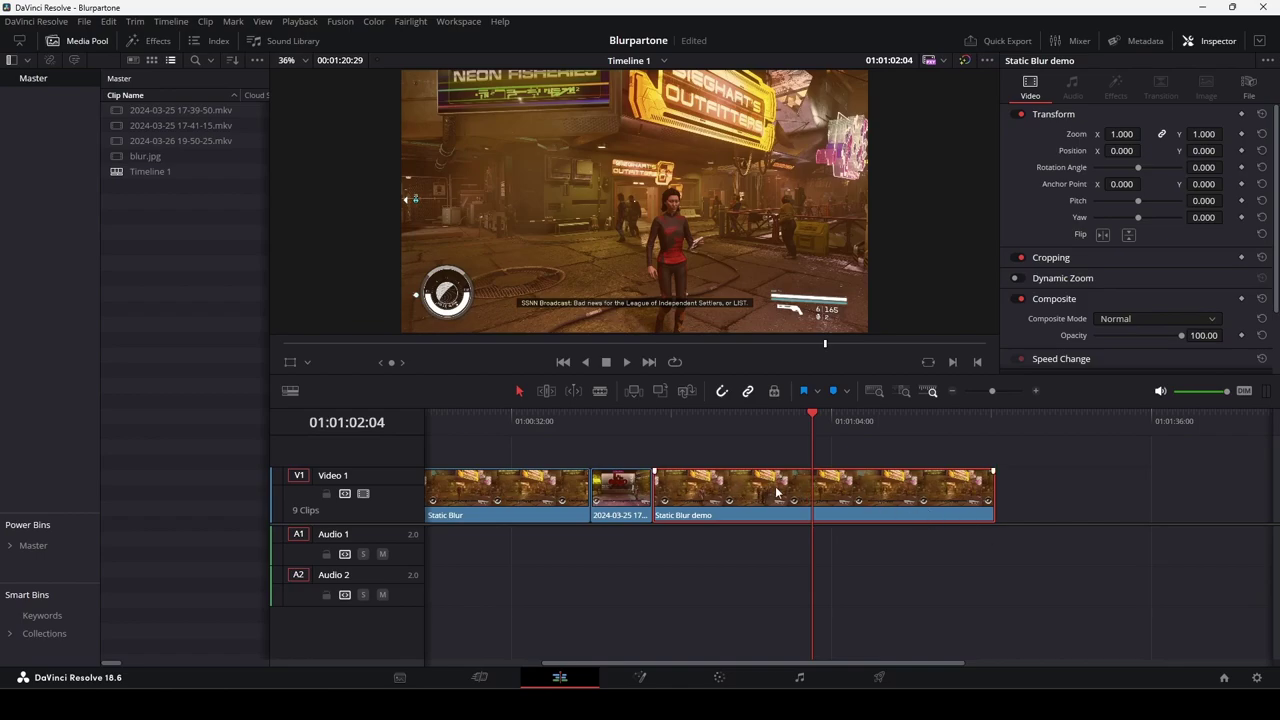
key("ctrl+b")
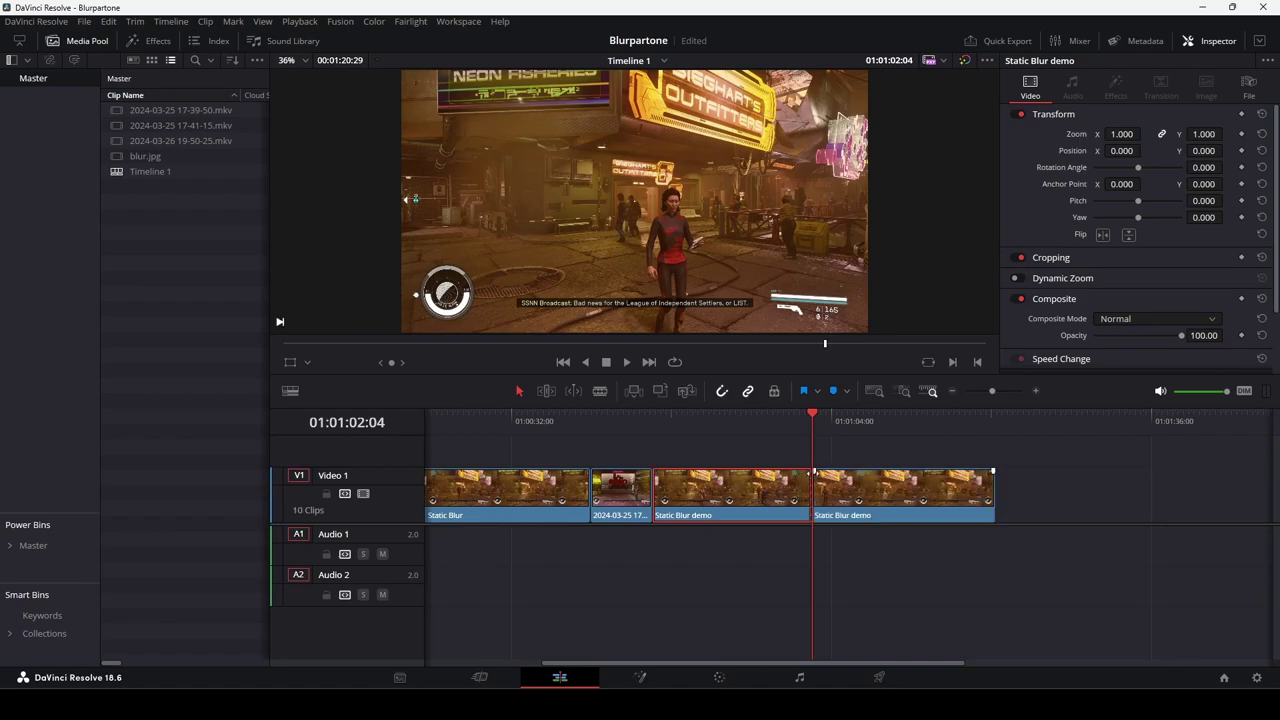
- Save the project, move the playhead back to 01:00:49:44, and go to the Color page
key("ctrl+s")
left_click_drag(793, 416, 689, 420)
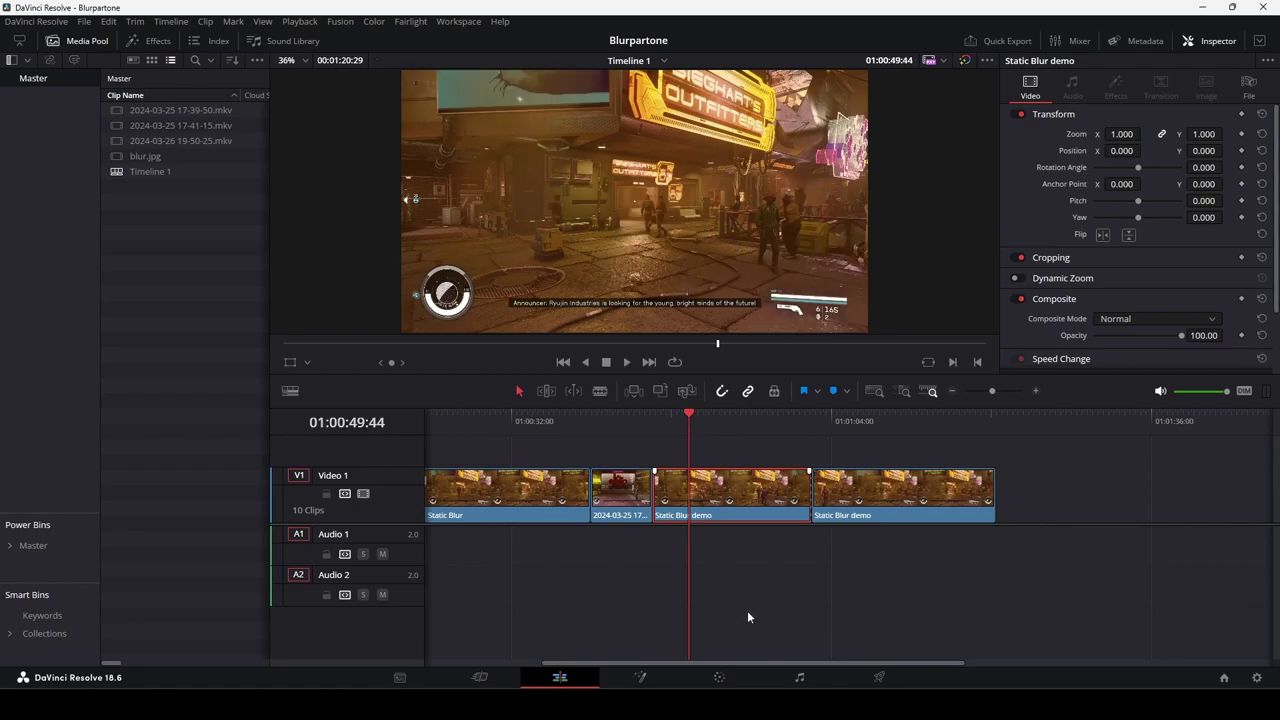
left_click(720, 677)
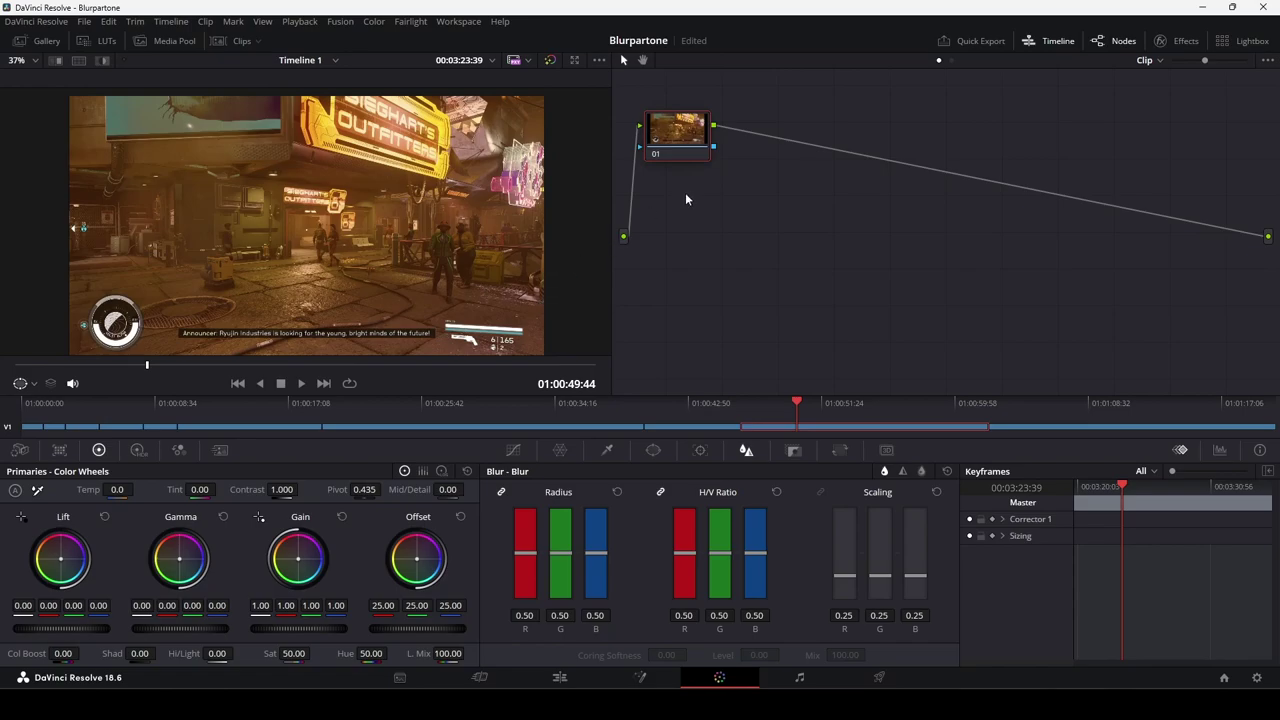
- Add two serial nodes after node 01 so the graph chains nodes 01, 02 and 03
left_click(1118, 44)
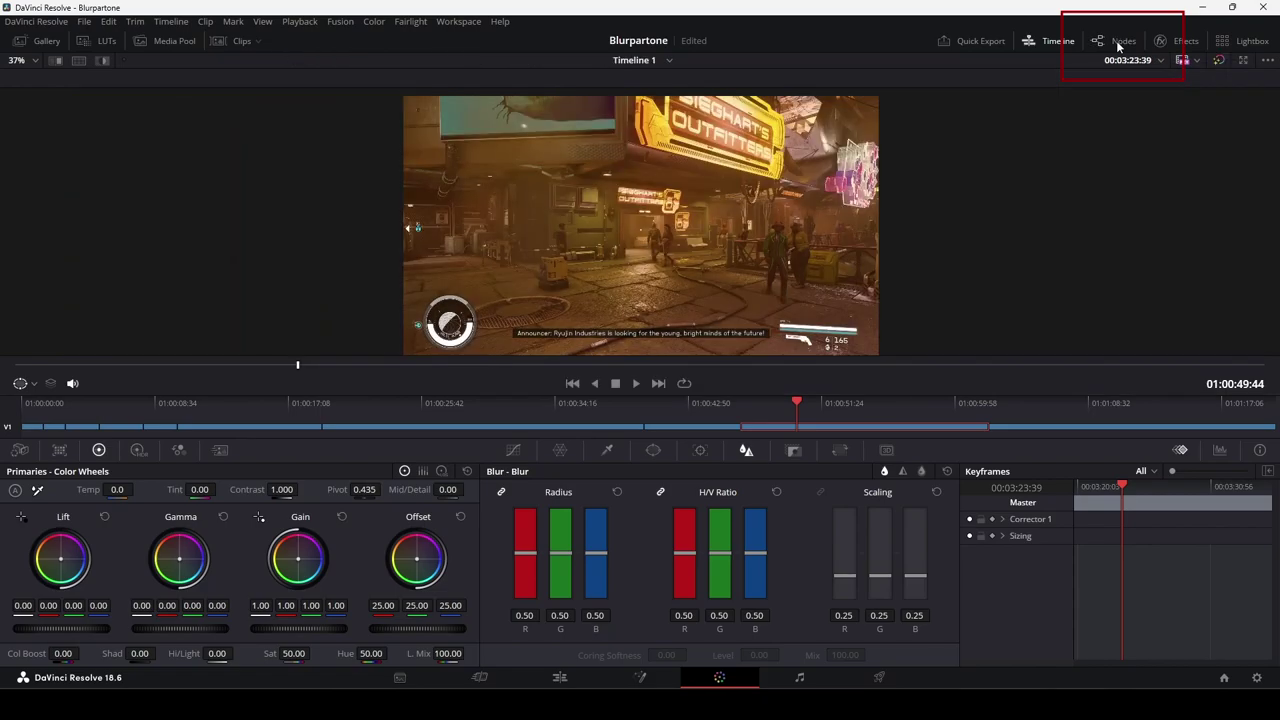
left_click(1118, 44)
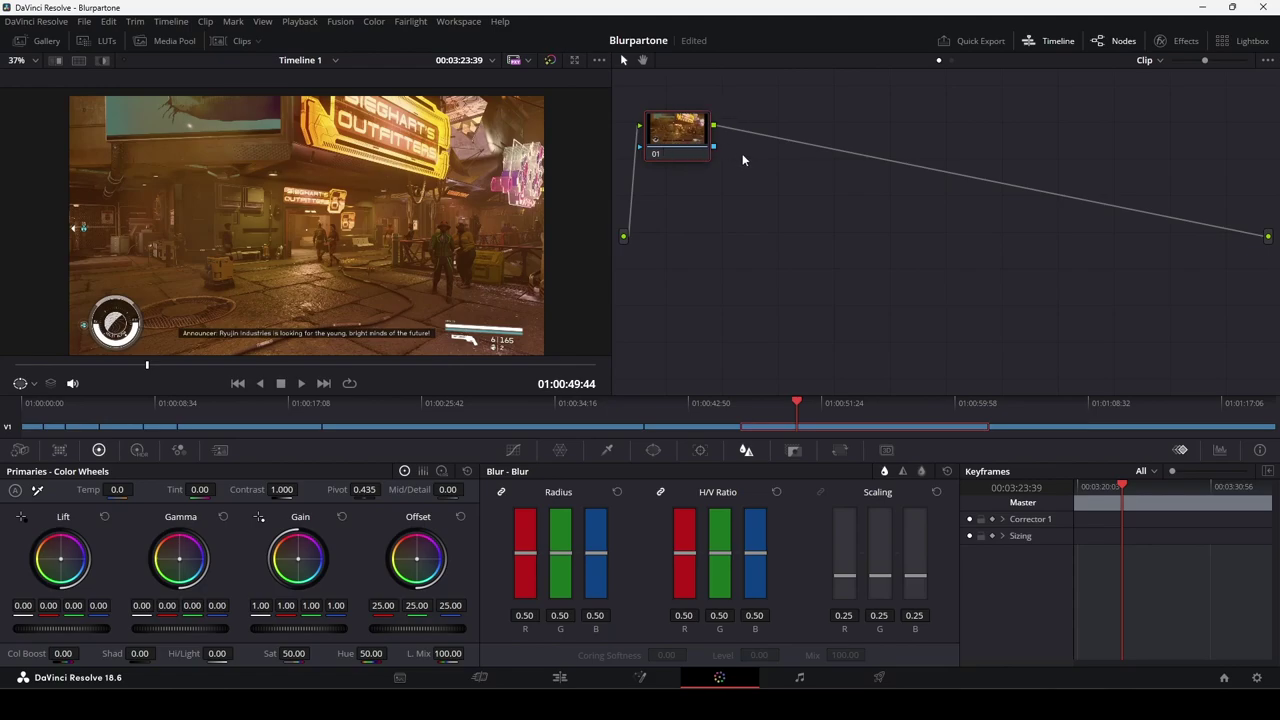
right_click(657, 136)
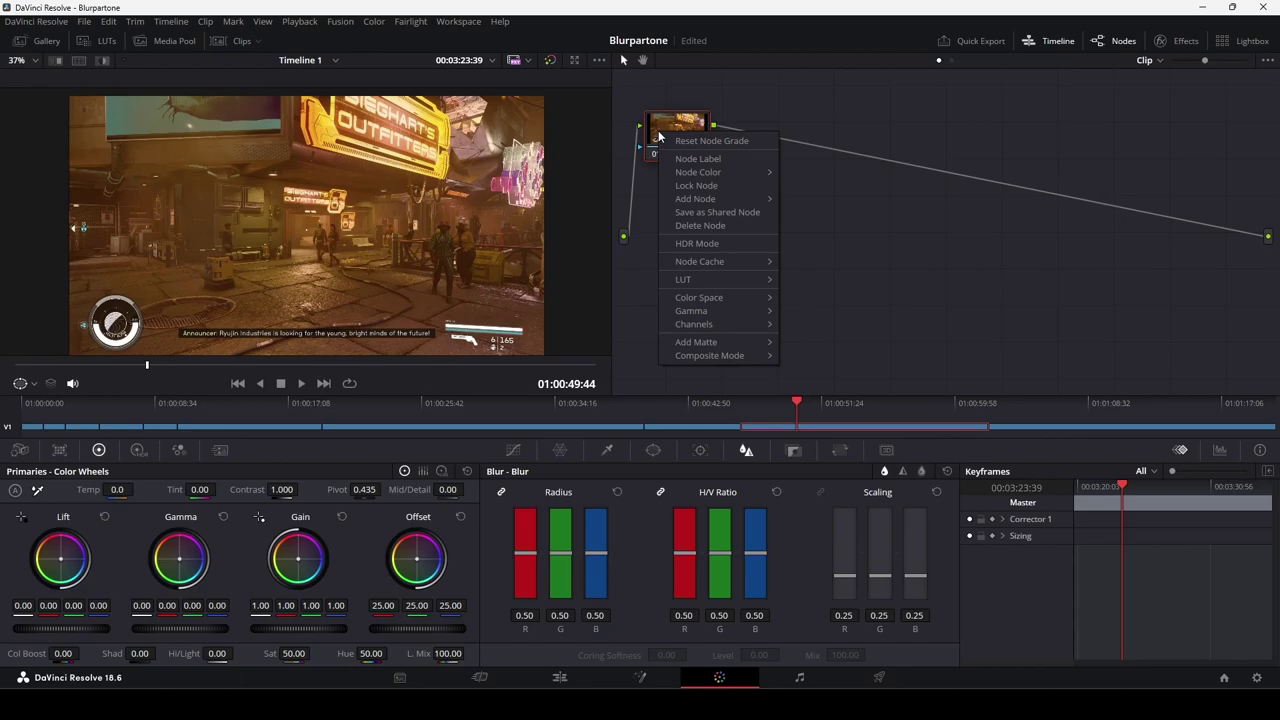
mouse_move(717, 198)
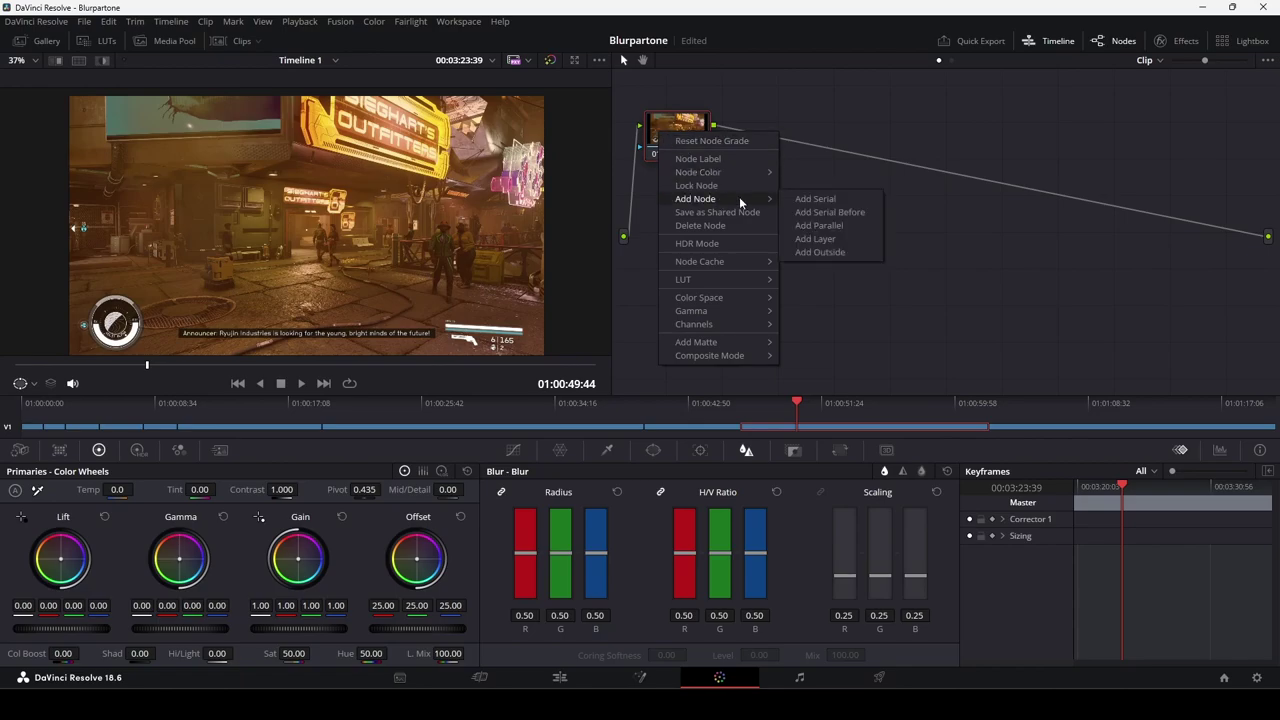
left_click(806, 200)
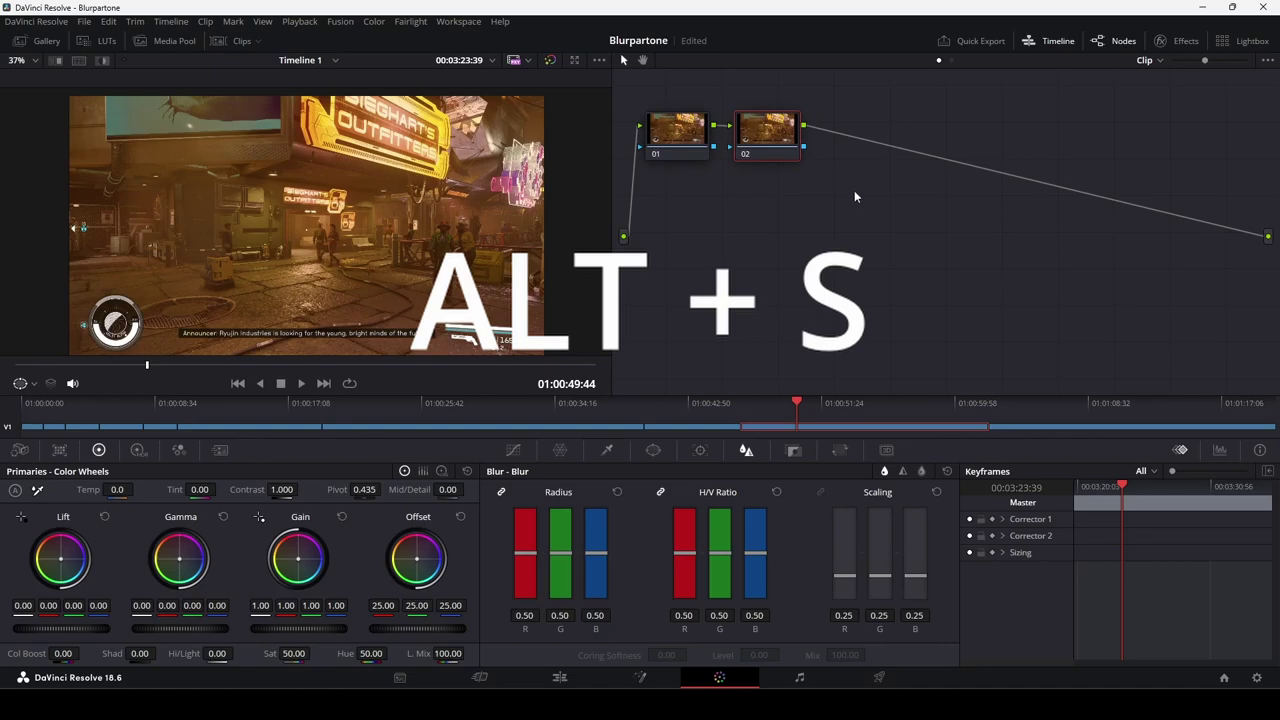
key("alt+s")
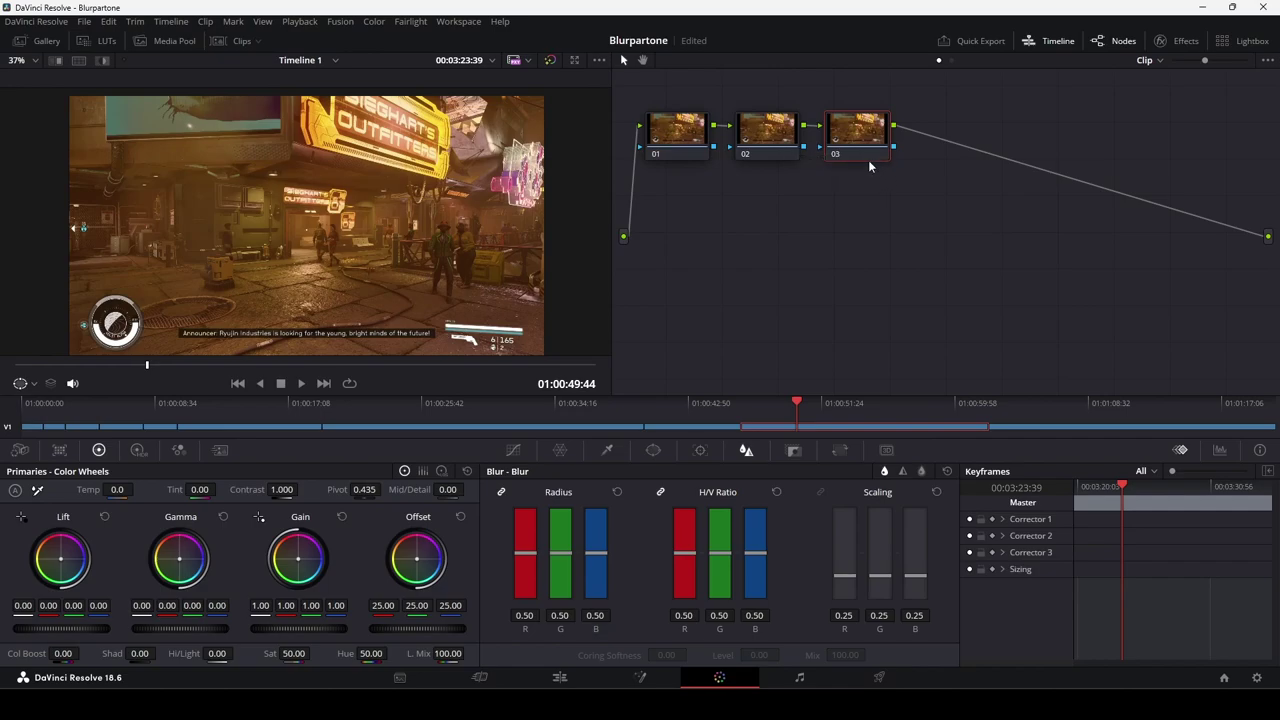
- Label node 02 'Sieghart Blur'
left_click(747, 156)
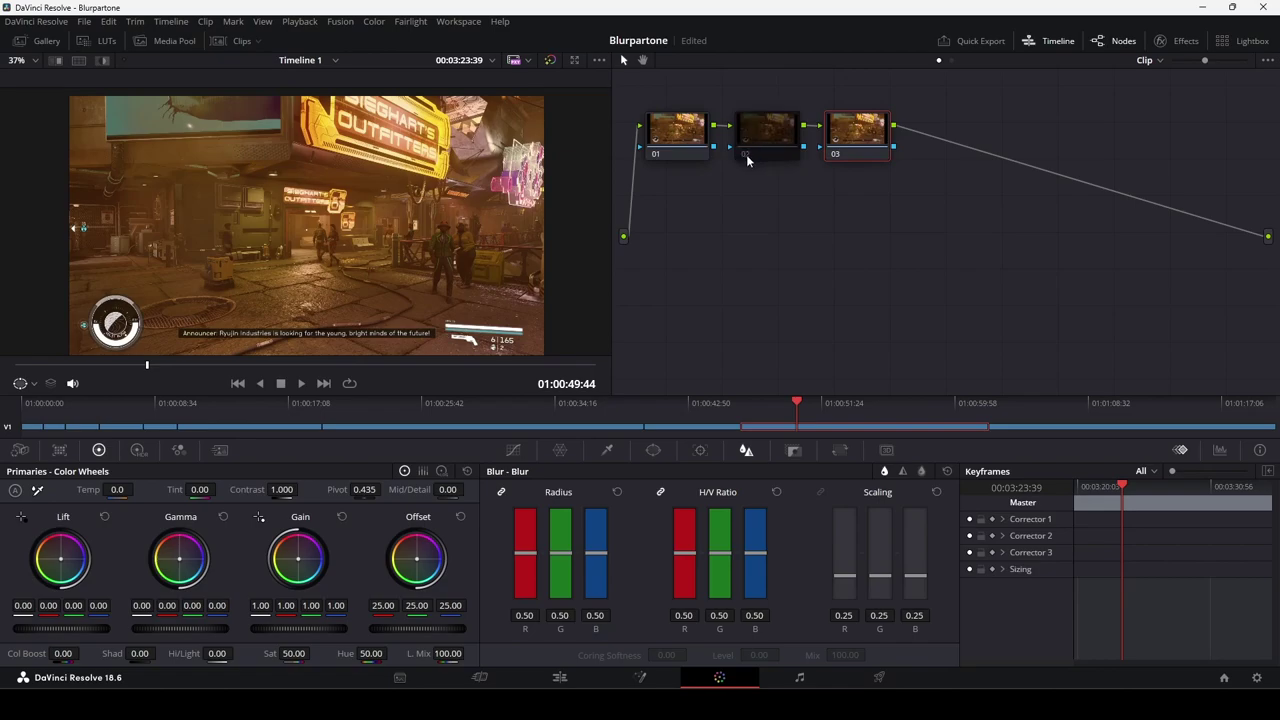
left_click(750, 157)
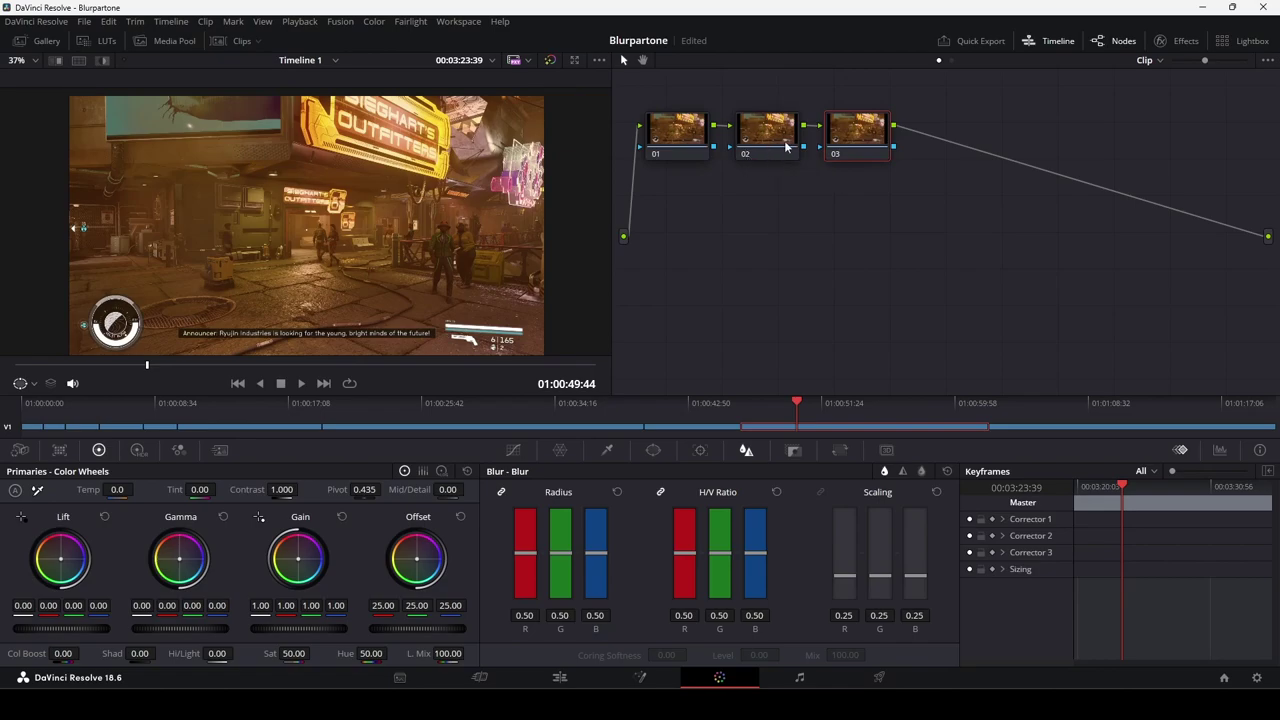
right_click(767, 129)
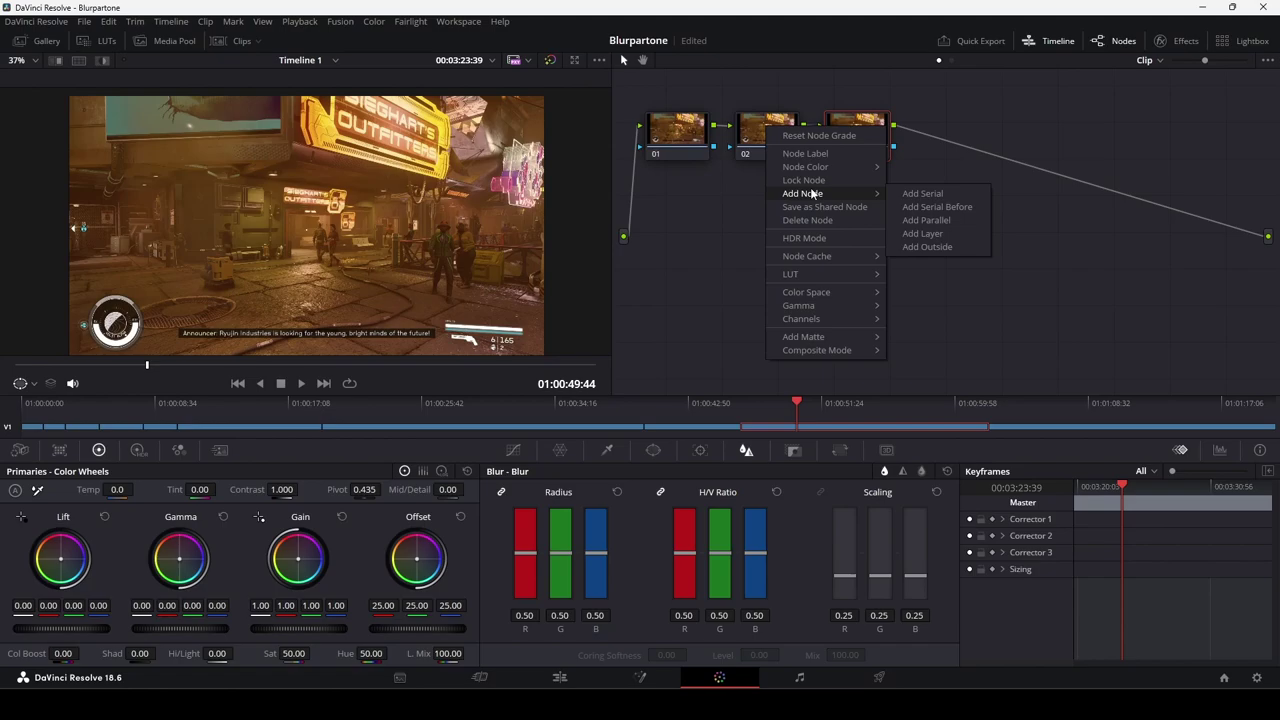
left_click(762, 130)
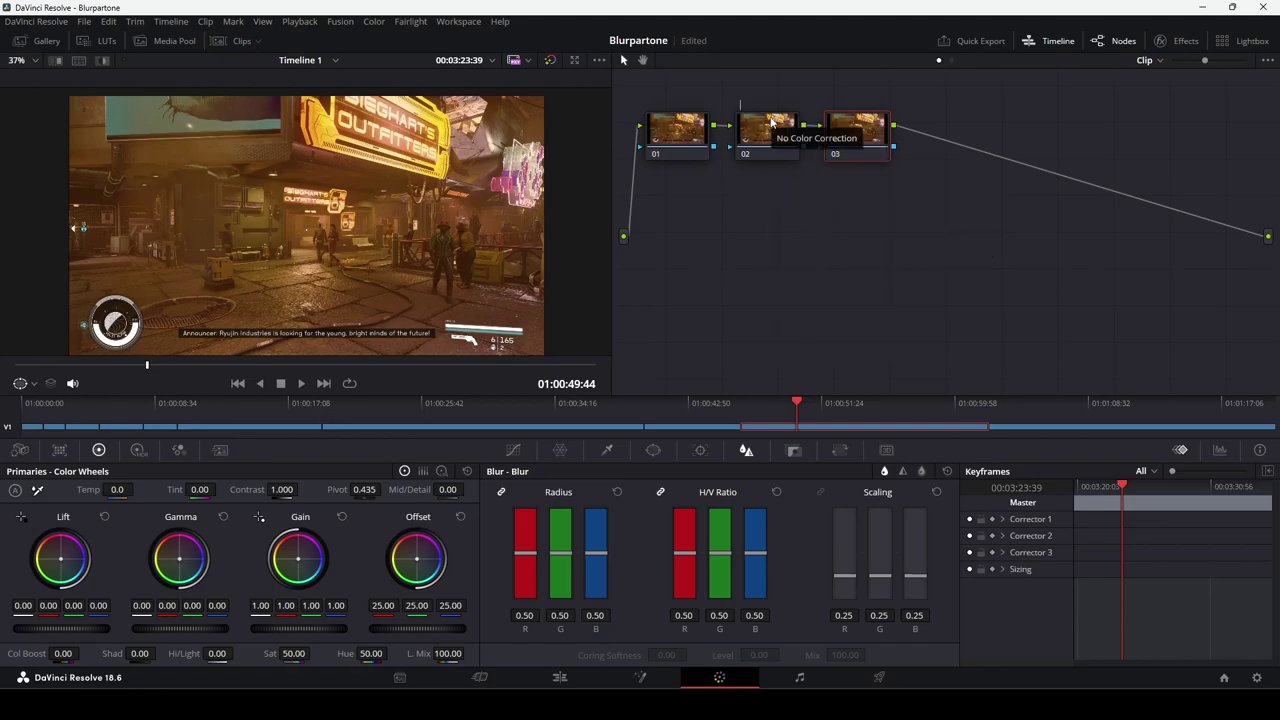
type("Sieghart Blur")
key("Return")
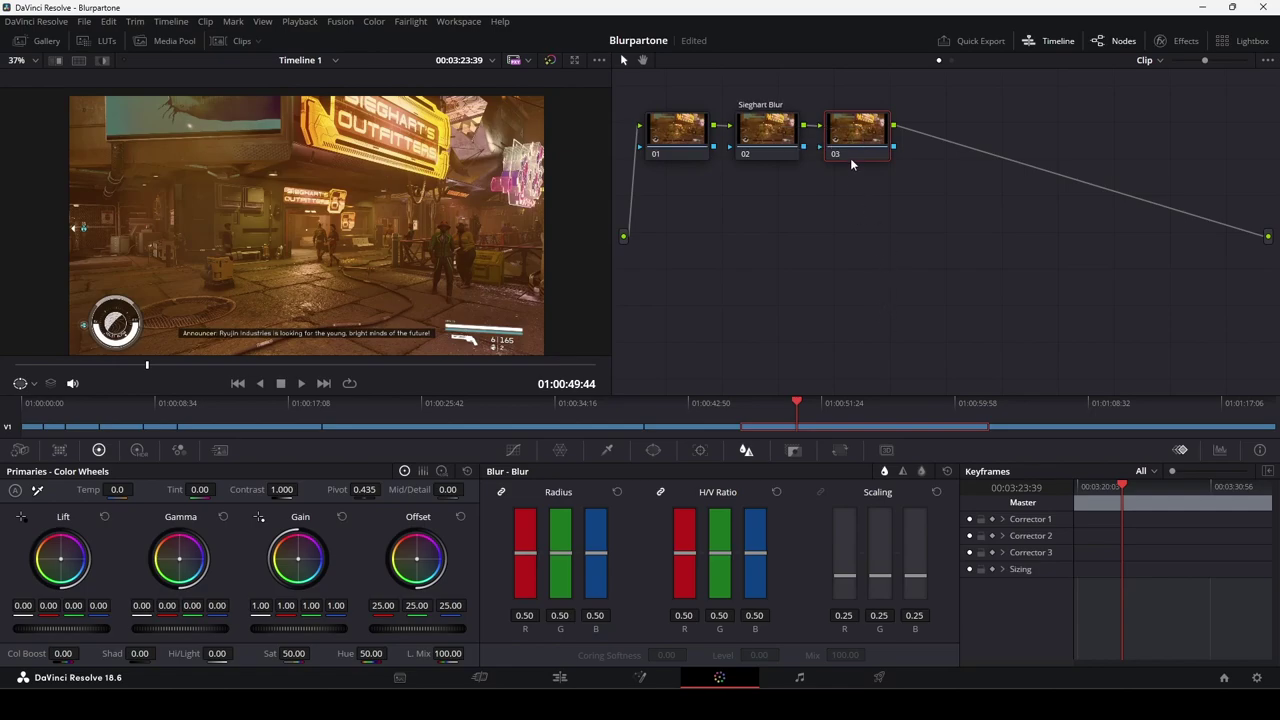
- Label node 03 'Neon Blur'
right_click(859, 132)
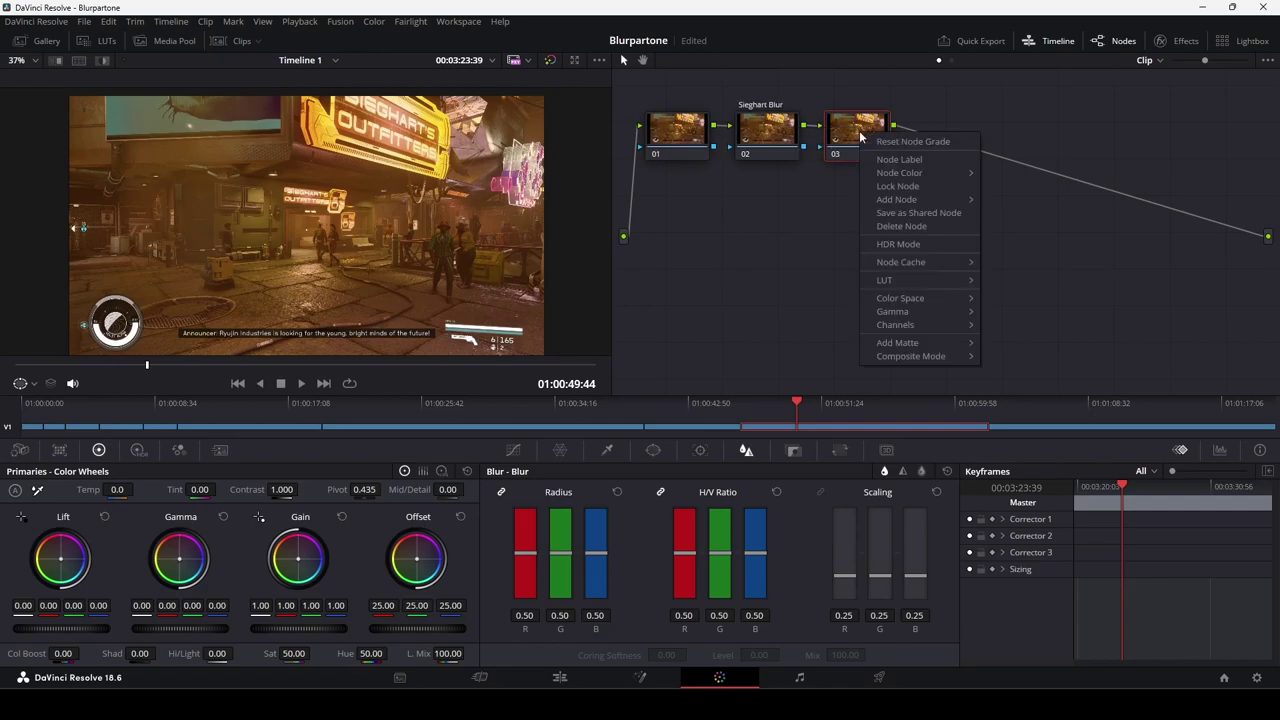
left_click(909, 160)
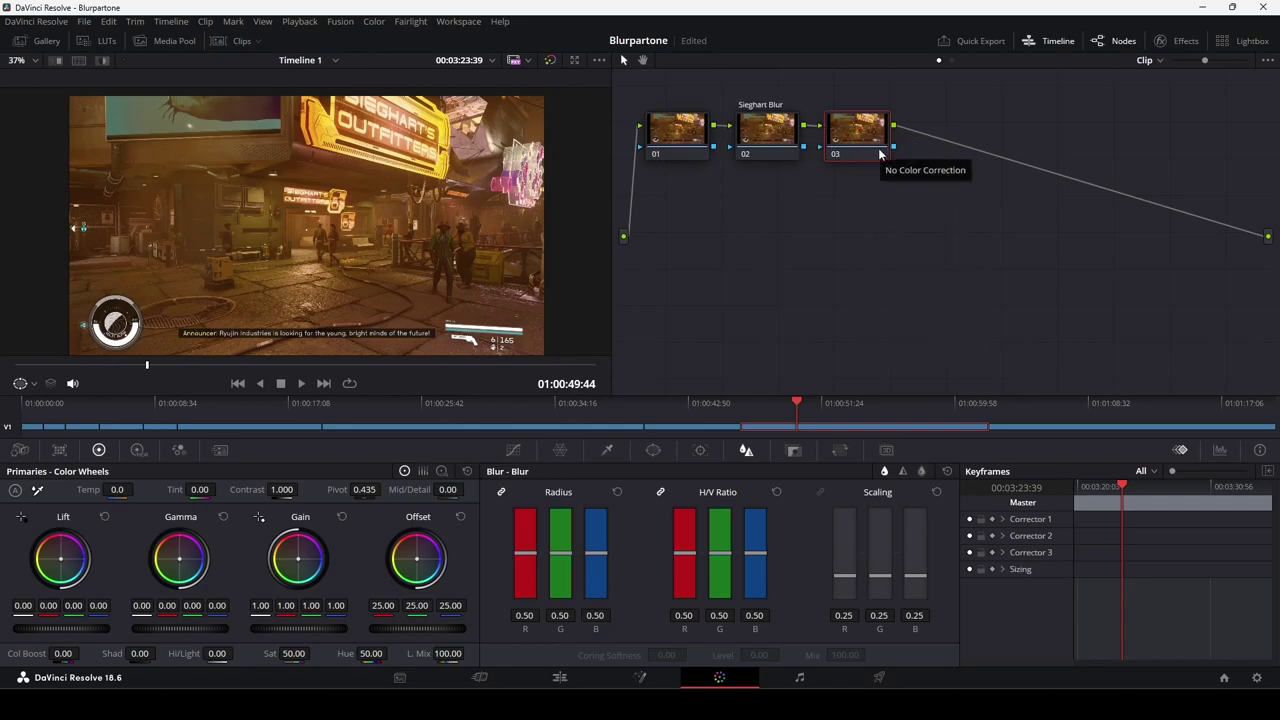
type("Neon Blur")
key("Return")
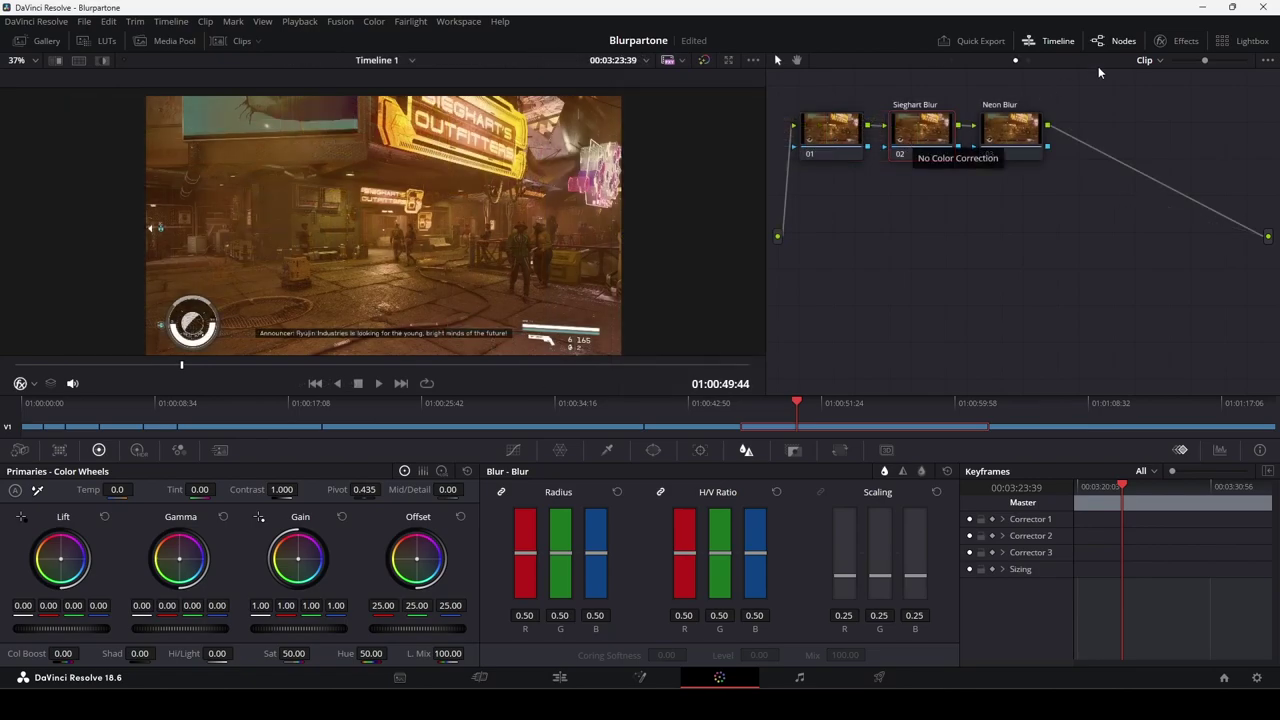
- Apply Gaussian Blur from the Effects library to node 02, Sieghart Blur, at strength 0.400
left_click(1177, 43)
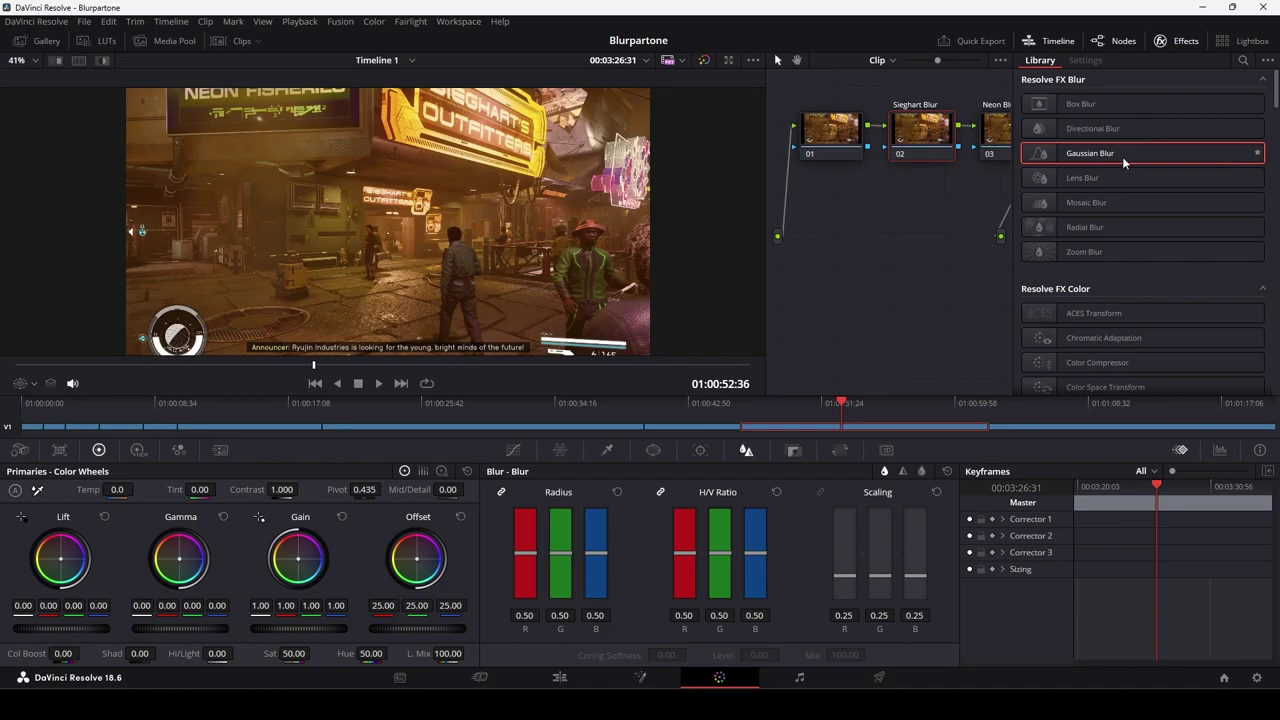
left_click_drag(1123, 162, 926, 138)
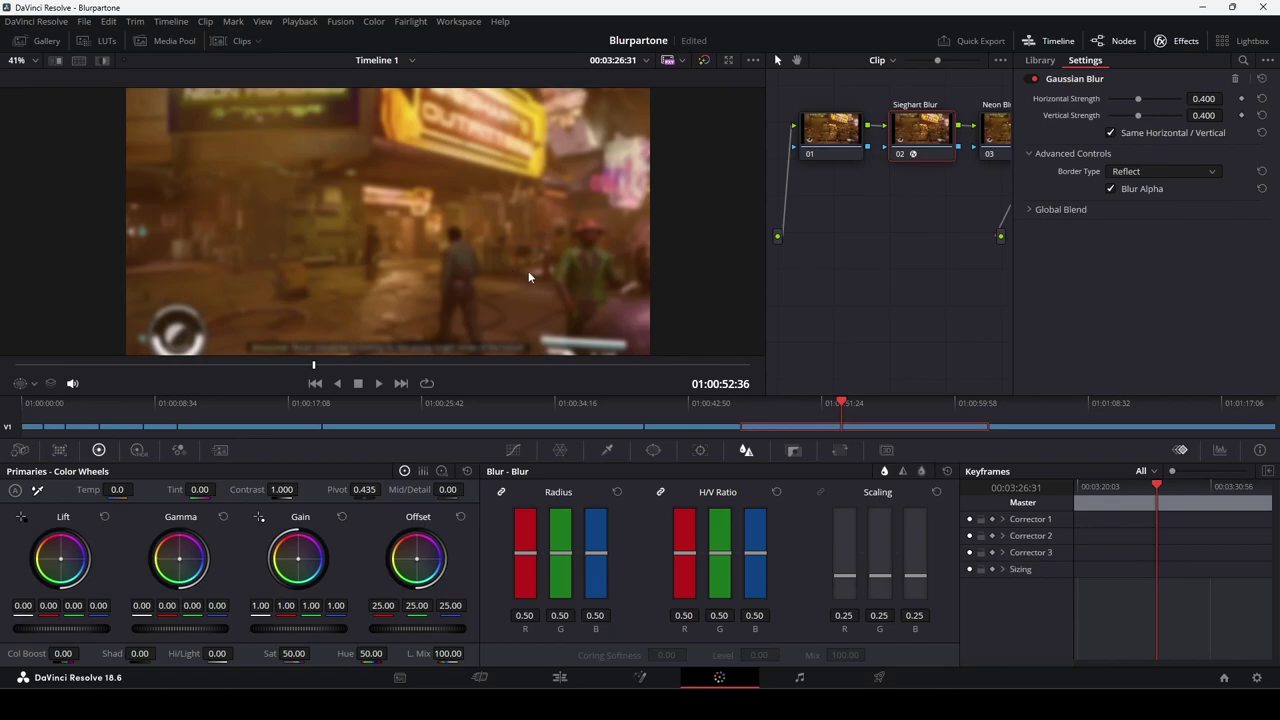
- Add a rectangle window to the Sieghart Blur node and set the viewer overlay to Power Window
left_click(654, 452)
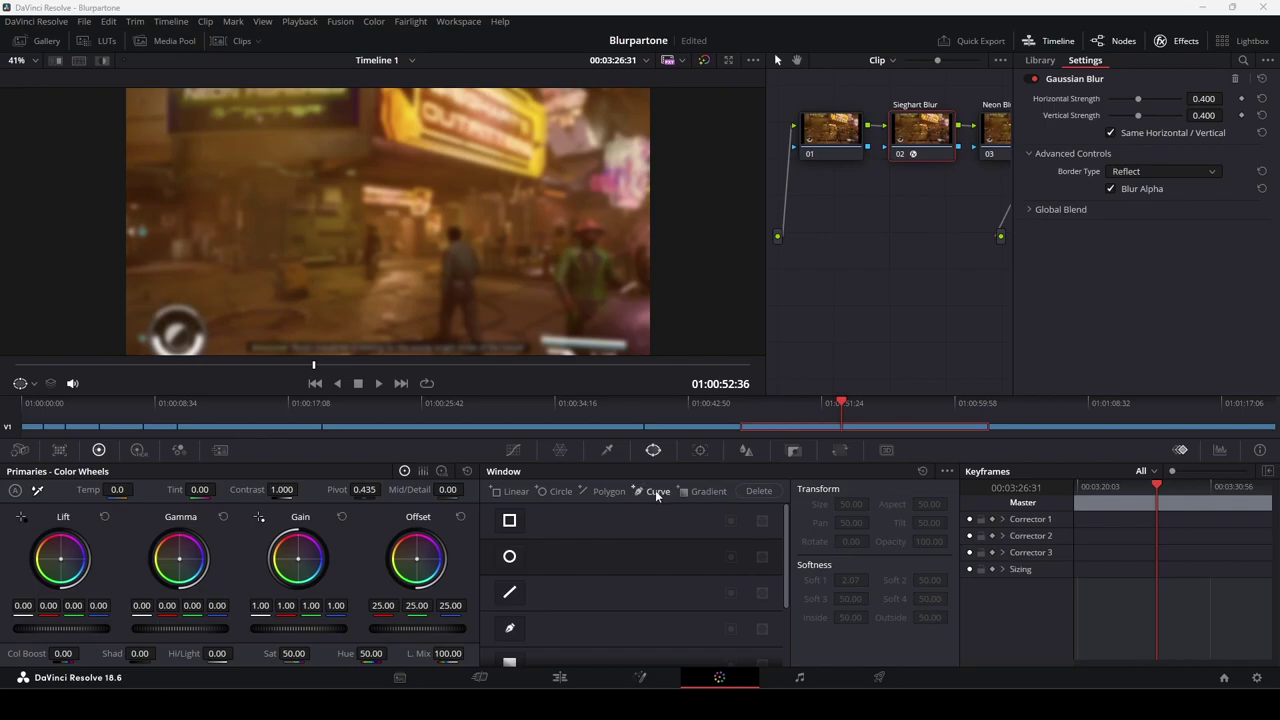
left_click(514, 492)
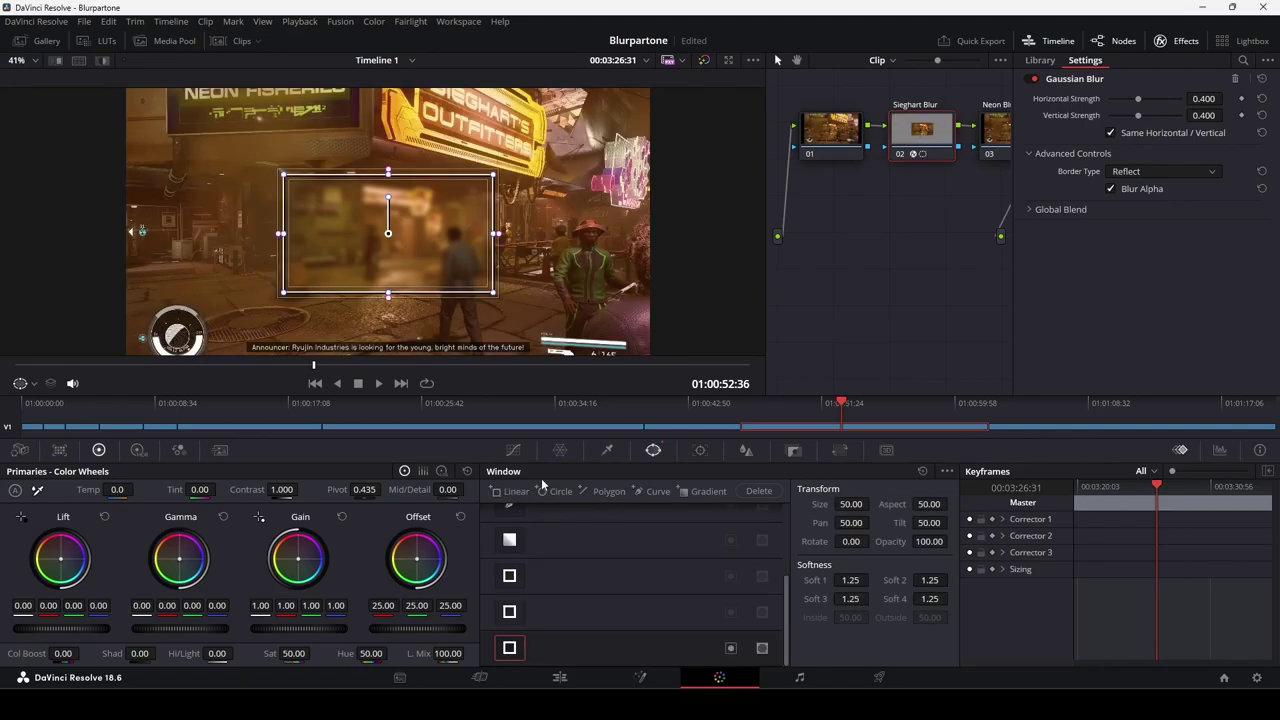
left_click(24, 383)
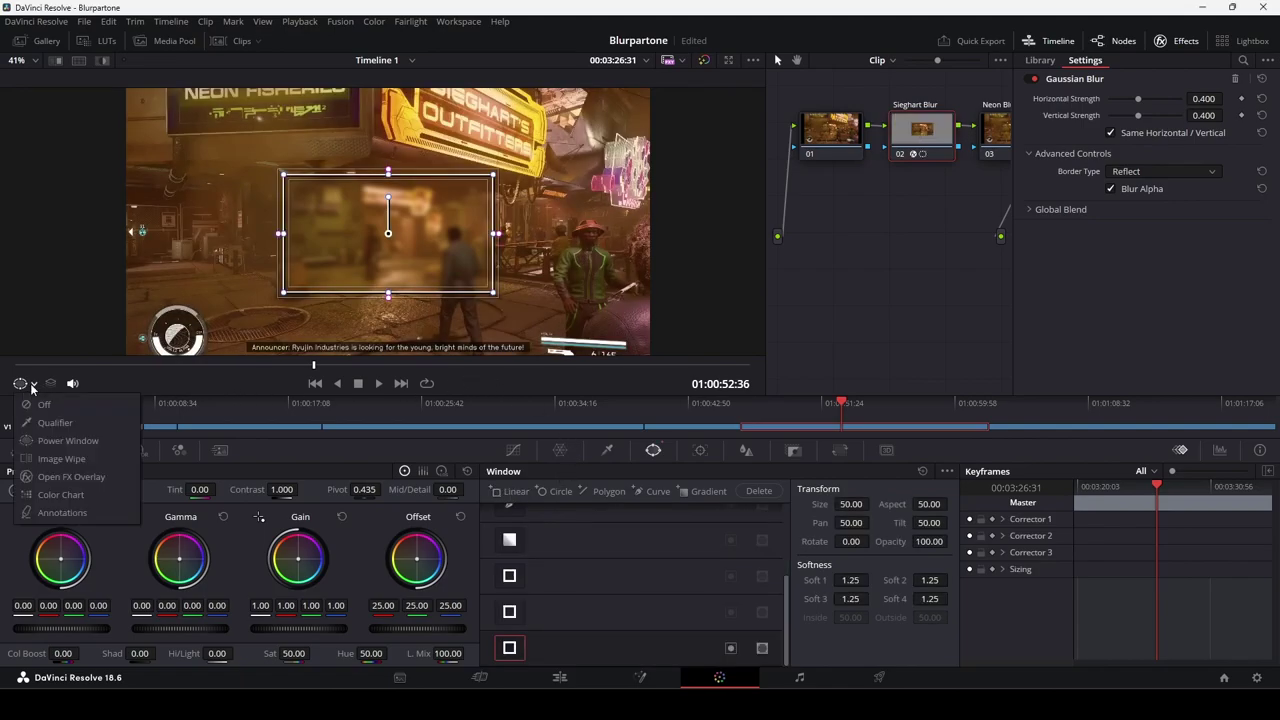
left_click(65, 440)
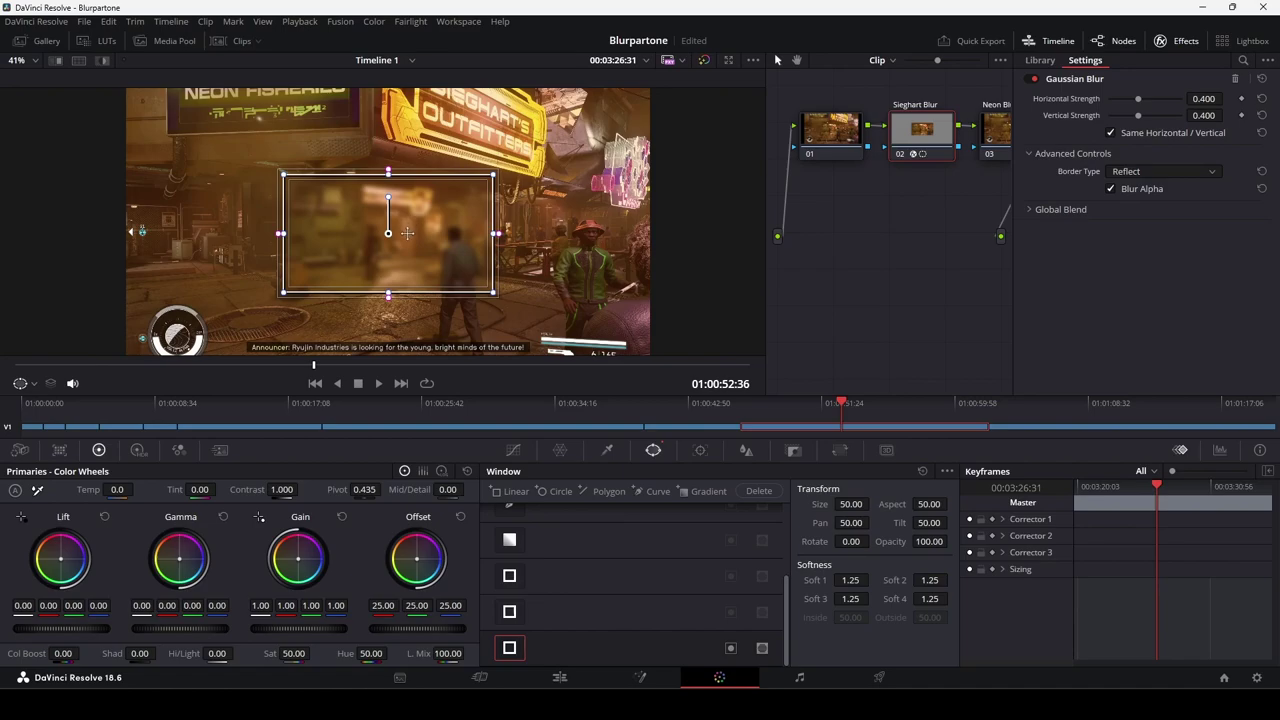
- Move the Sieghart Blur window onto the OUTFITTERS sign and fit its corners to the slanted sign
left_click_drag(397, 250, 481, 148)
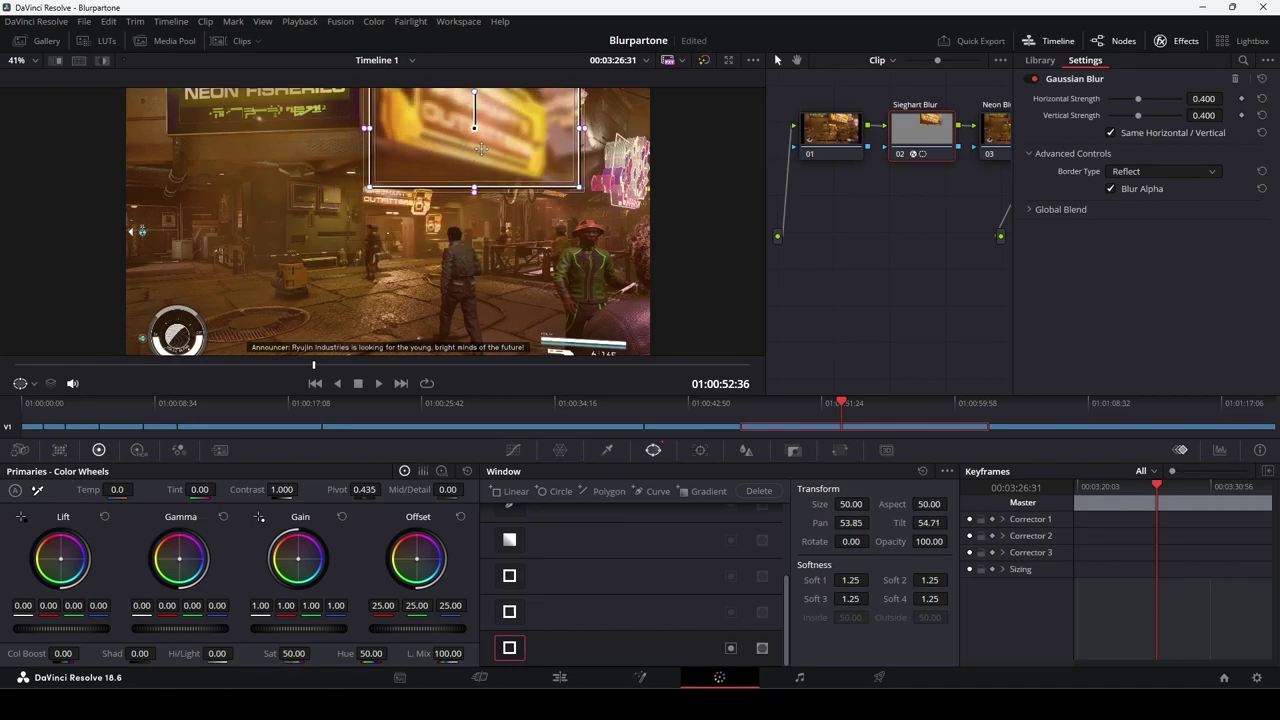
scroll(668, 145, "up", 3)
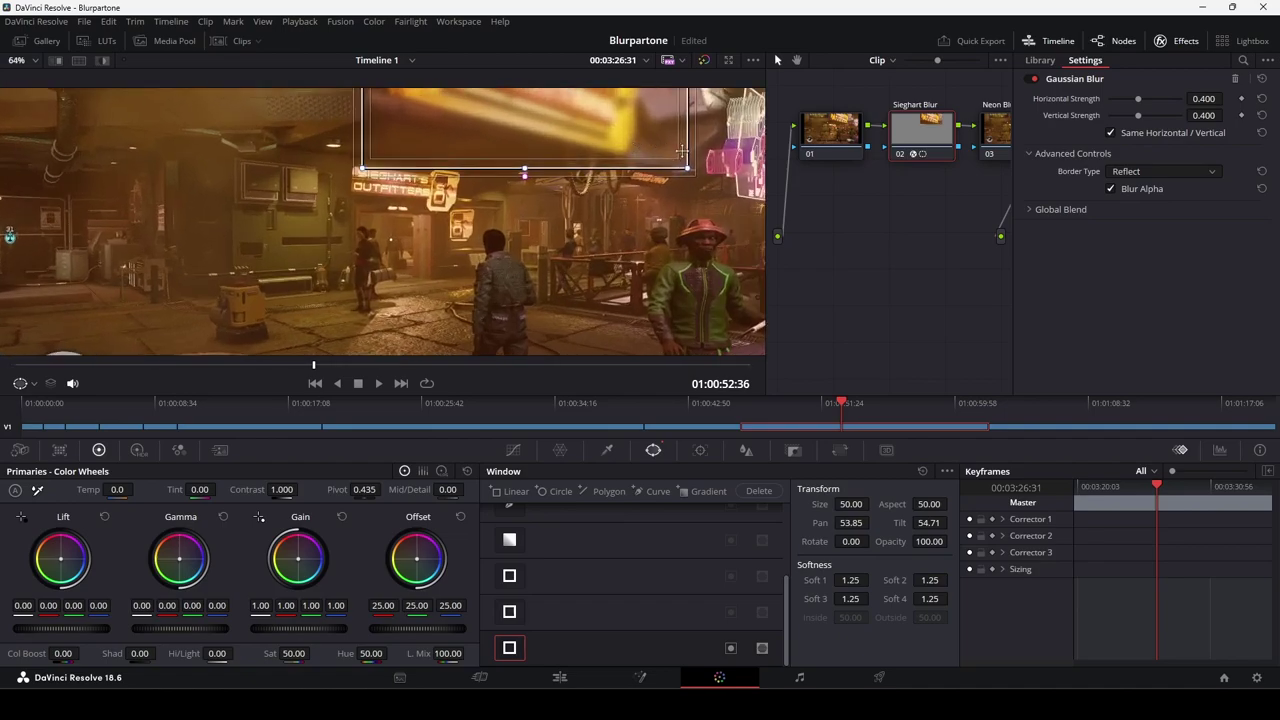
left_click_drag(728, 168, 620, 318)
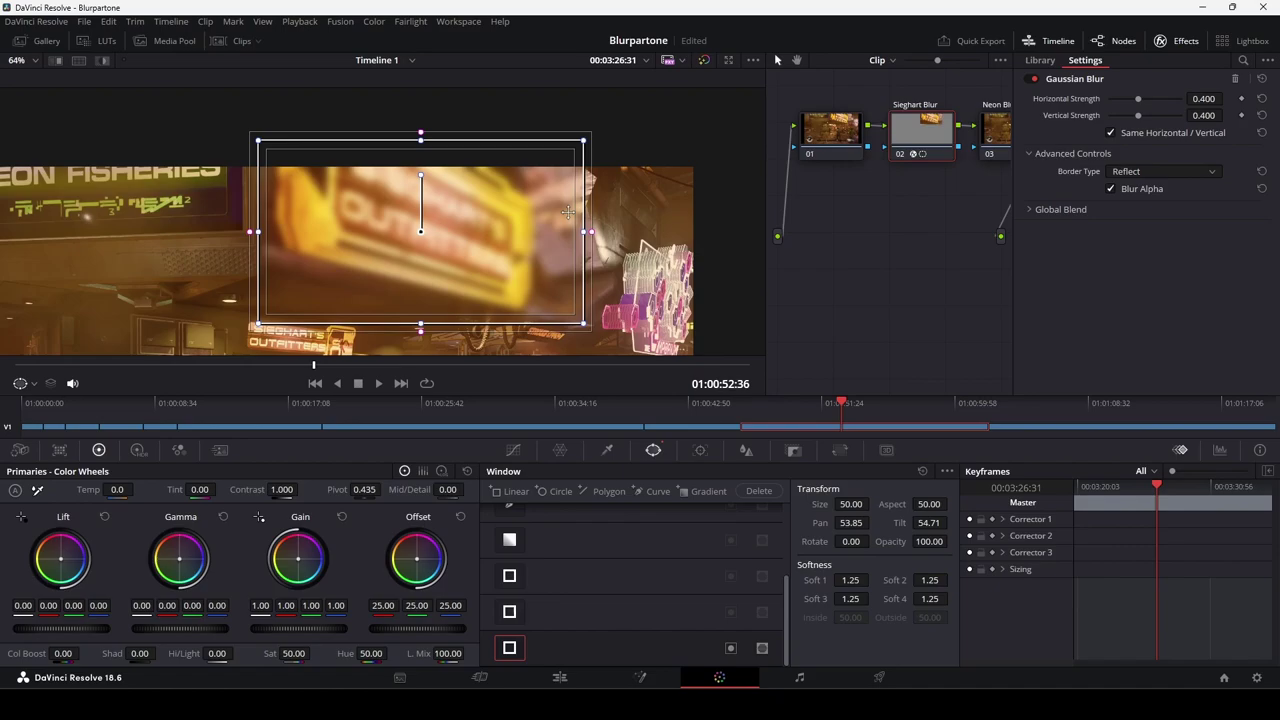
left_click_drag(258, 325, 343, 181)
left_click_drag(583, 323, 512, 248)
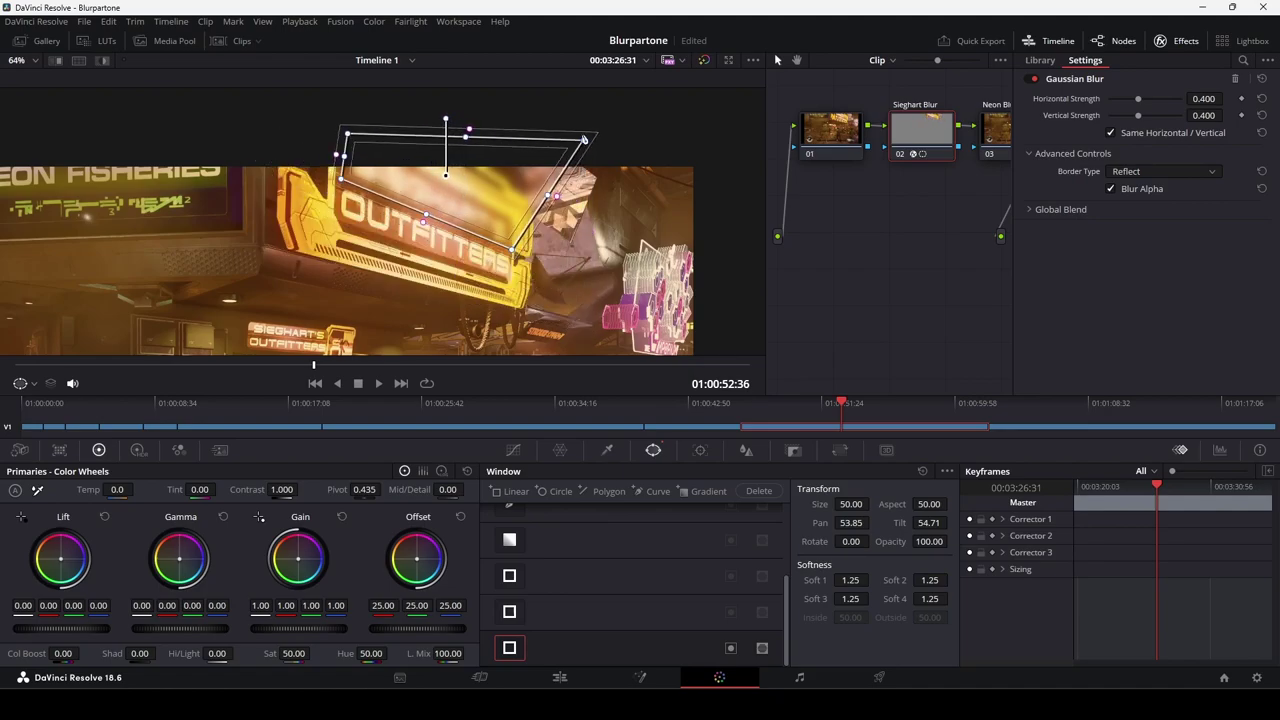
left_click_drag(583, 140, 514, 210)
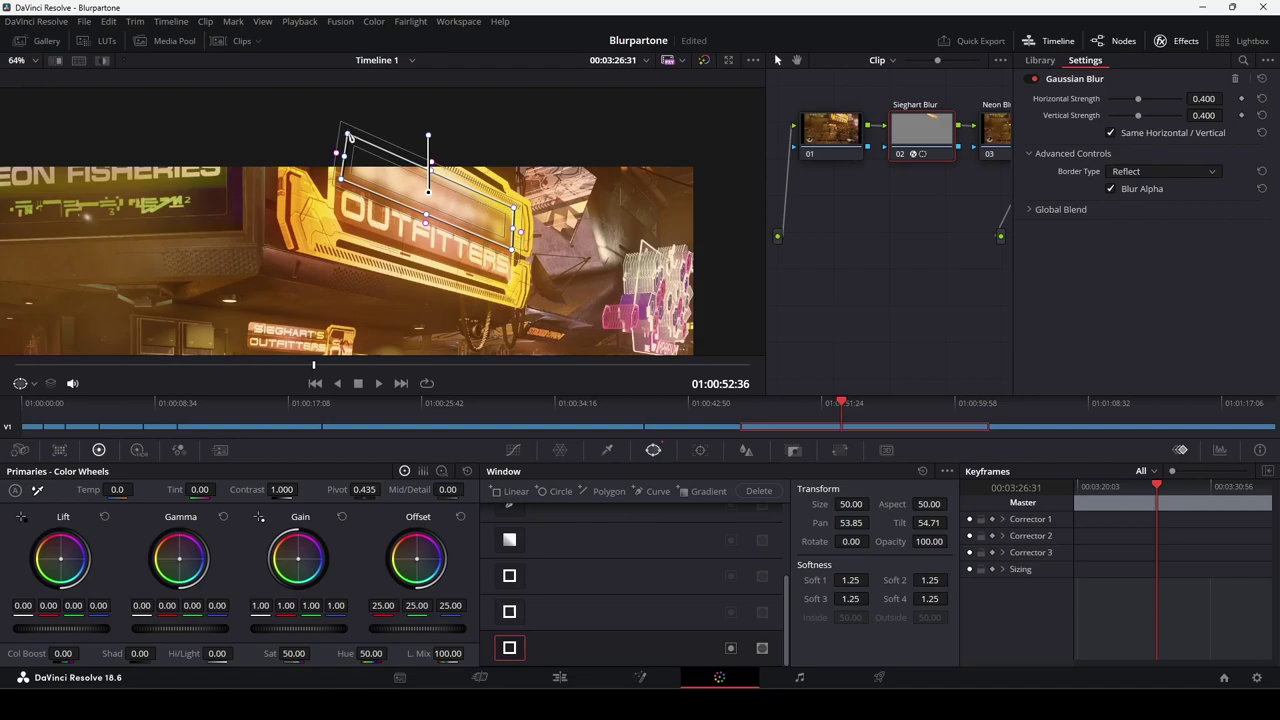
left_click_drag(347, 134, 348, 147)
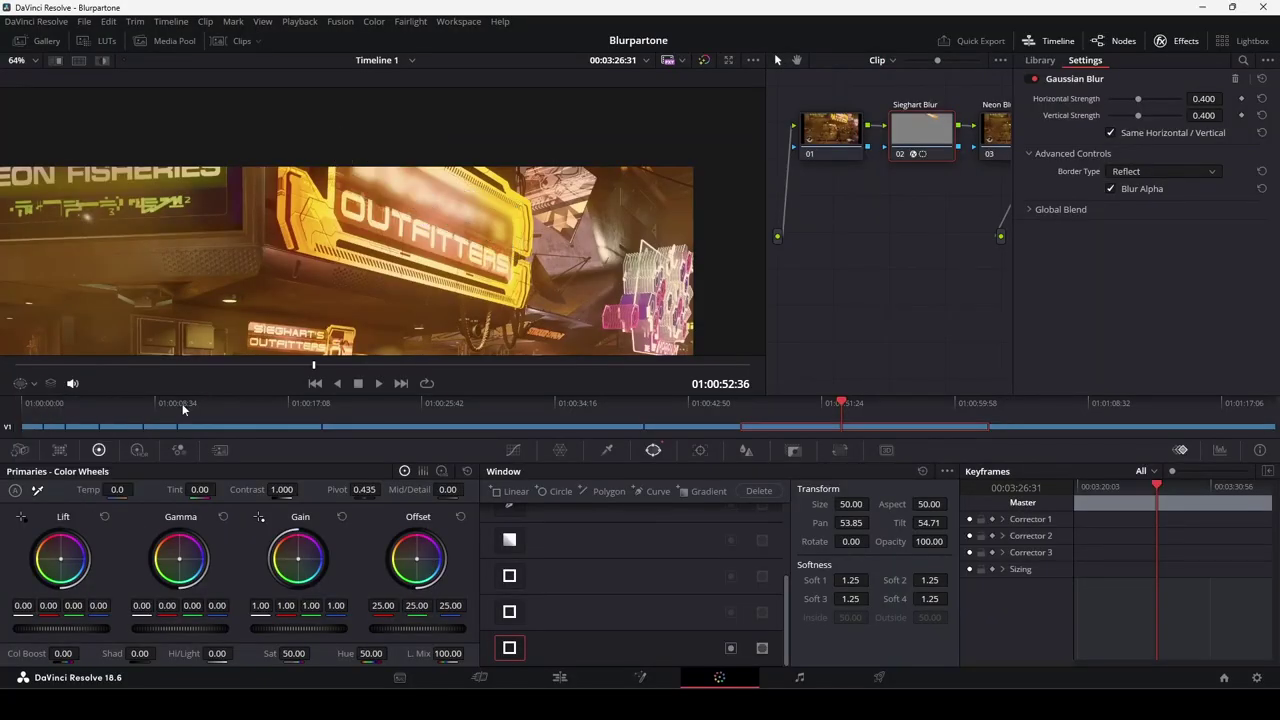
- Set the viewer overlay back to Power Window and return to the Edit page timeline
left_click(36, 386)
left_click(57, 443)
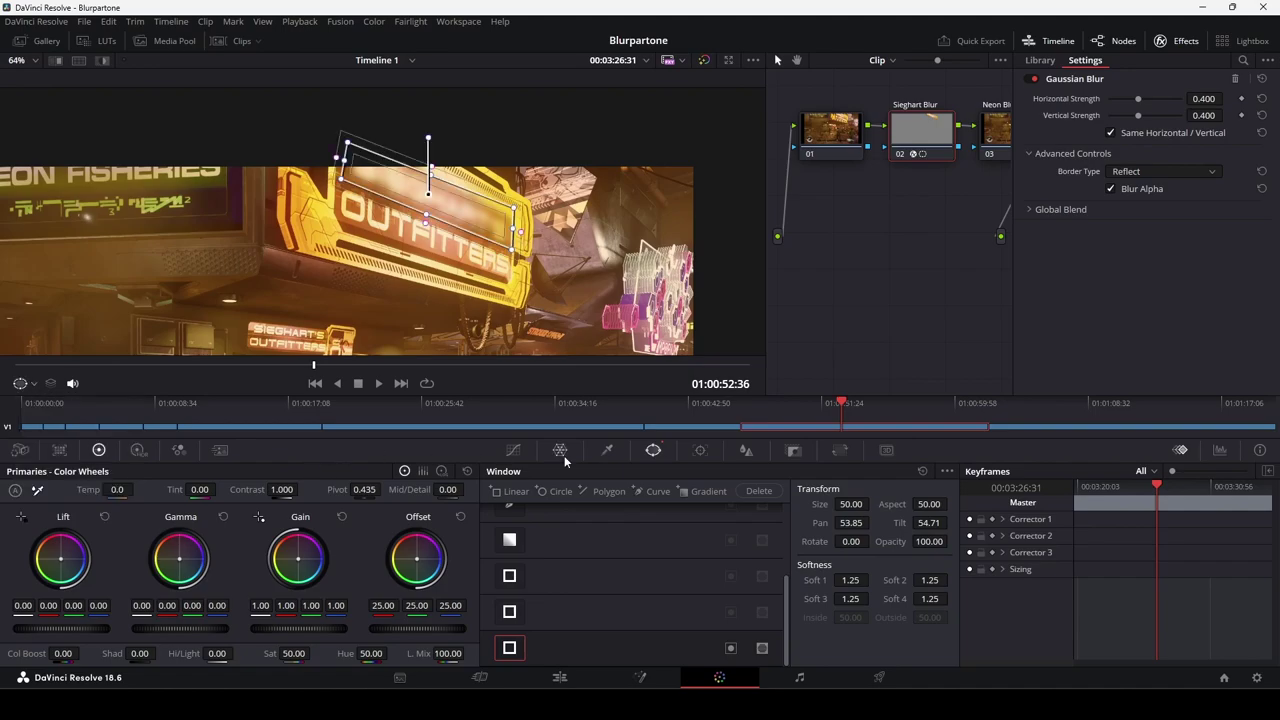
left_click(560, 678)
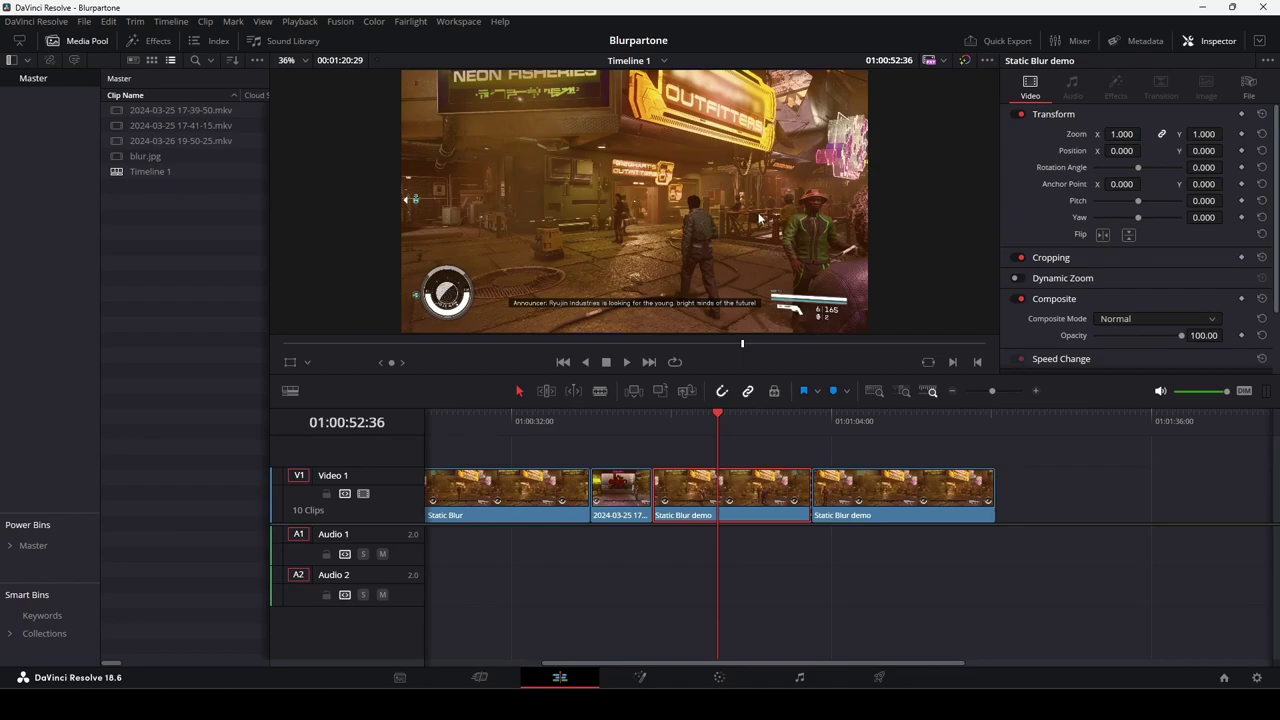
- Add a second rectangular window to Sieghart Blur, shrunk into a thin band over the distant OUTFITTERS sign
left_click(722, 680)
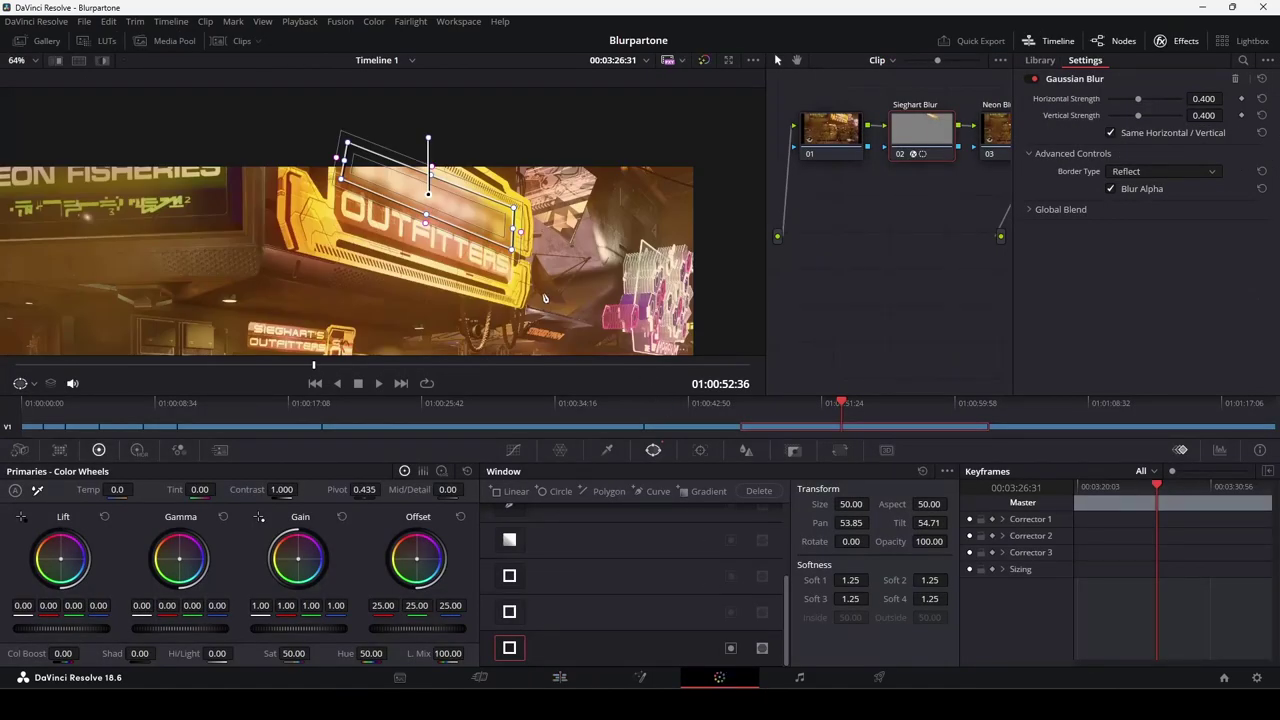
left_click(512, 491)
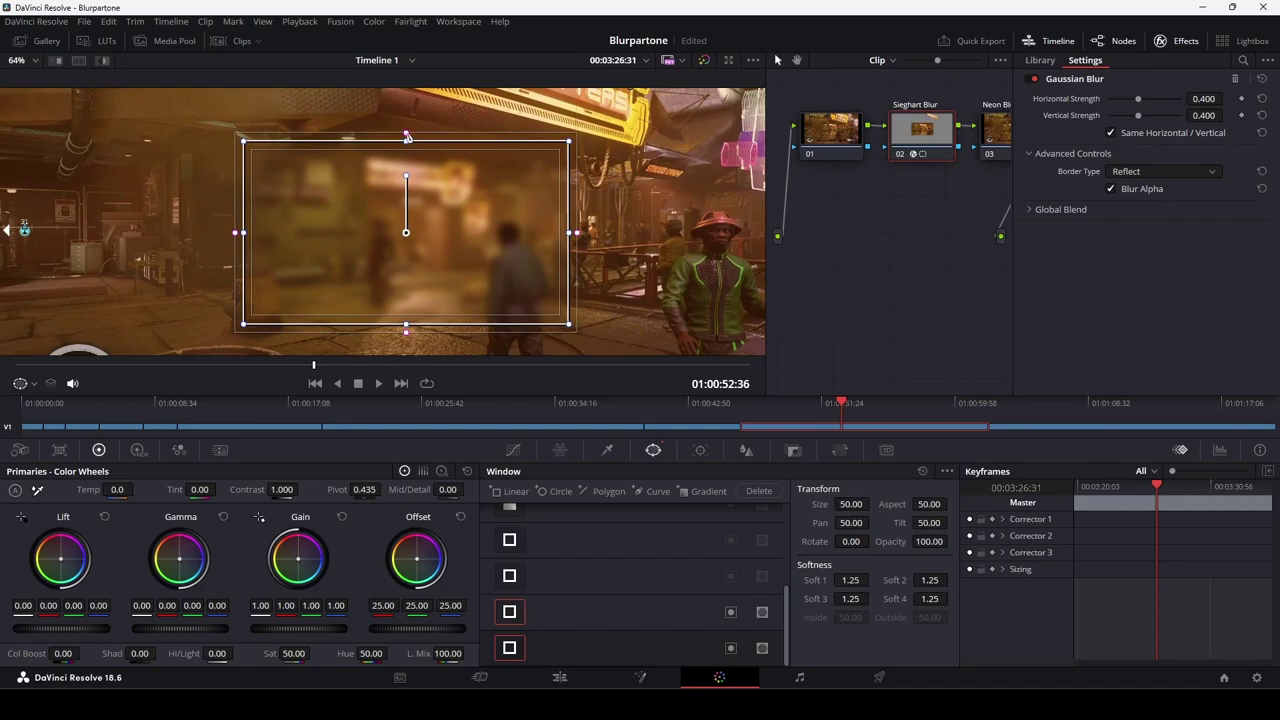
left_click_drag(407, 135, 407, 148)
left_click_drag(406, 326, 411, 176)
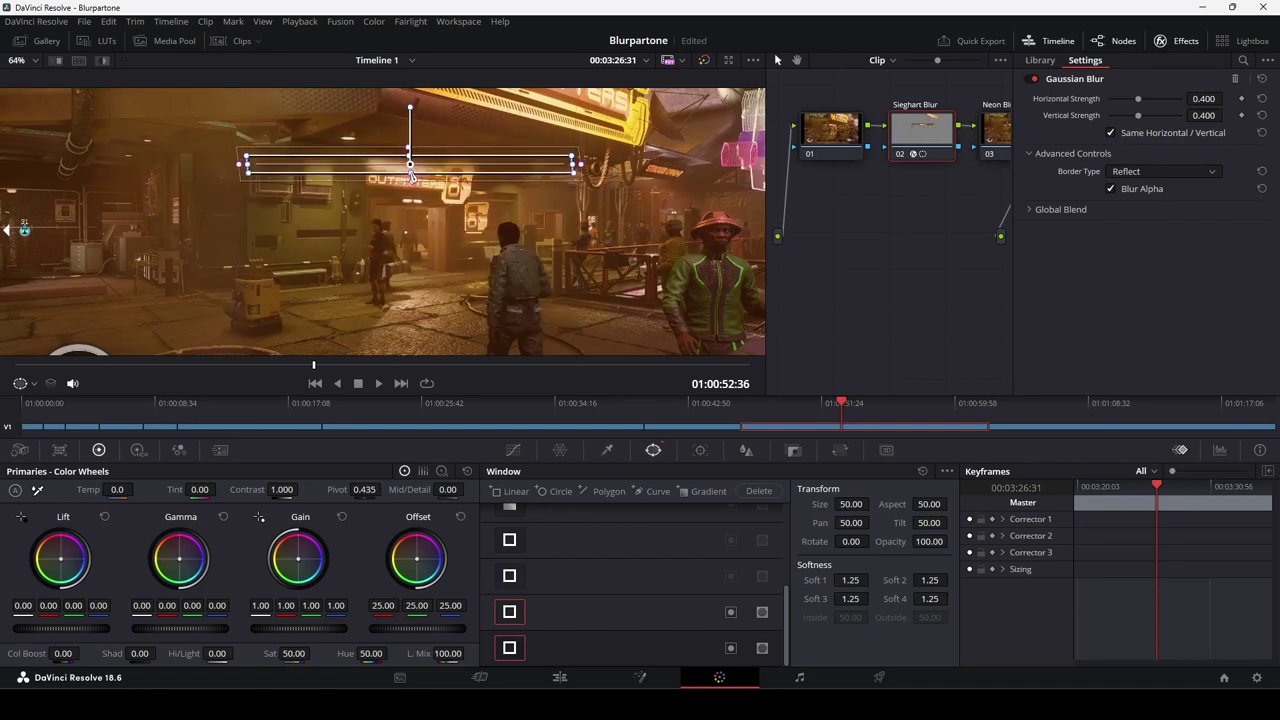
left_click_drag(247, 165, 367, 166)
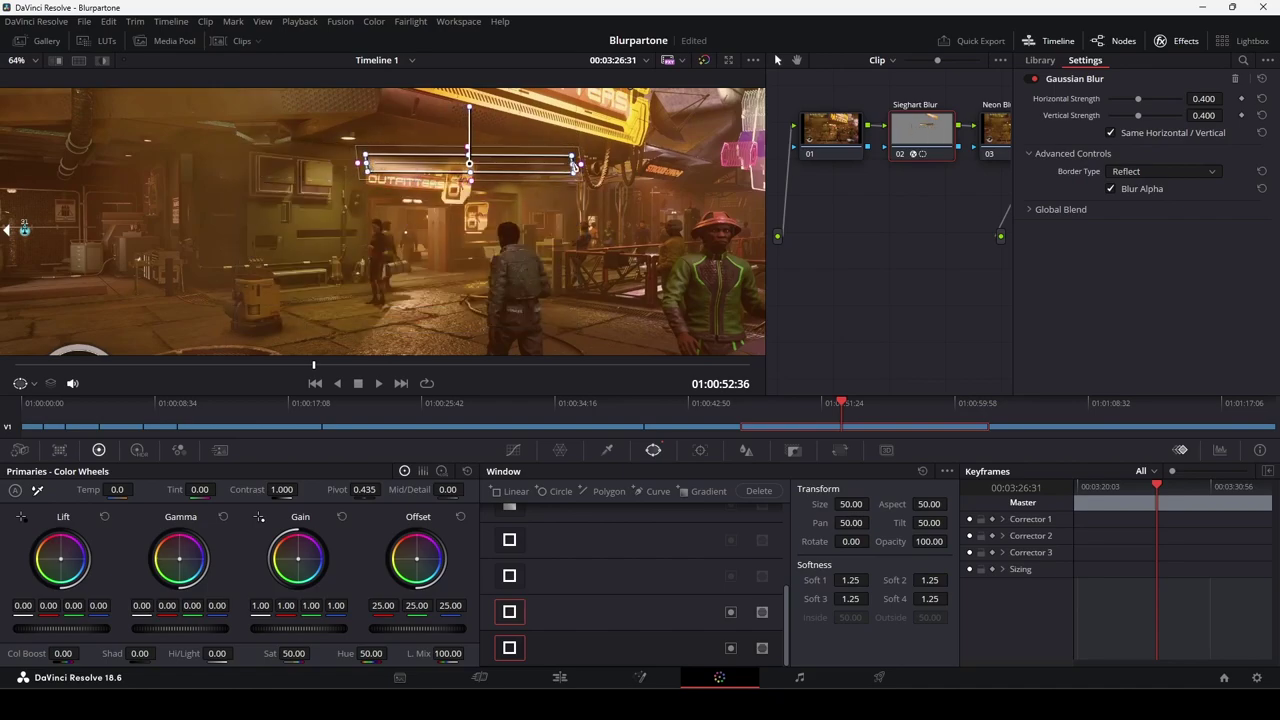
left_click_drag(575, 168, 459, 170)
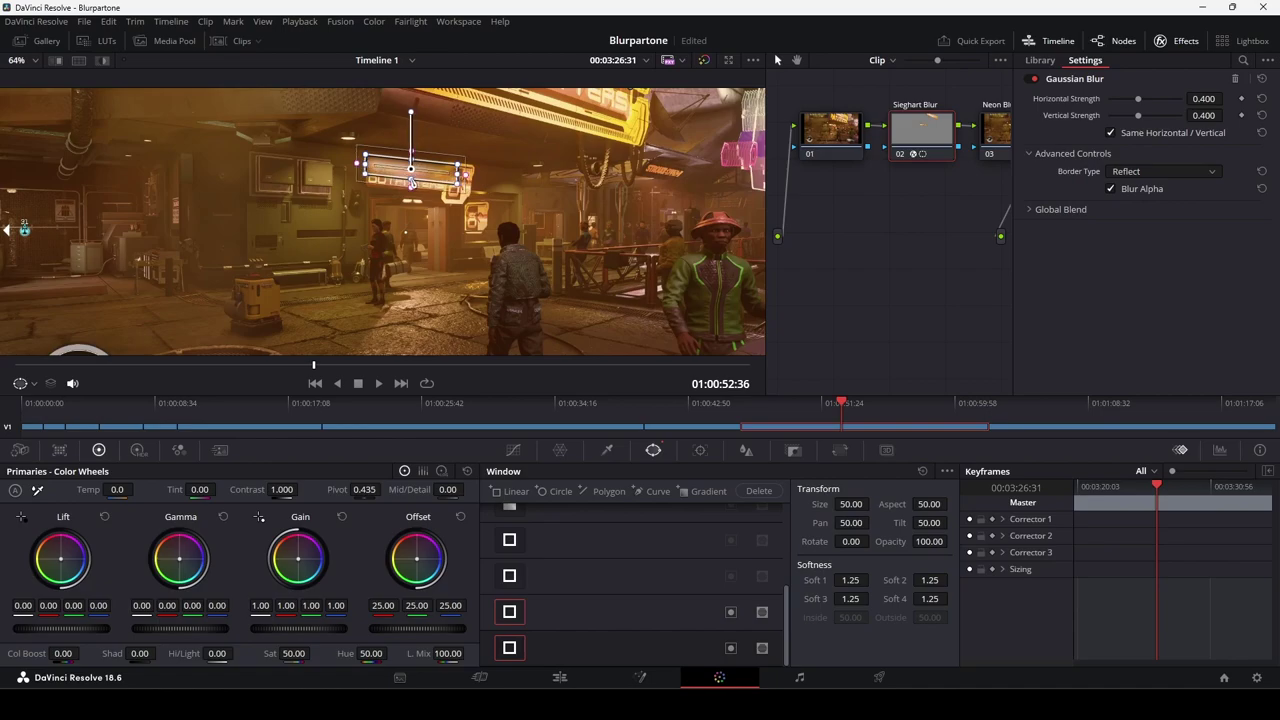
- Turn the viewer's Power Window overlay off and back on to check the windows
left_click(33, 383)
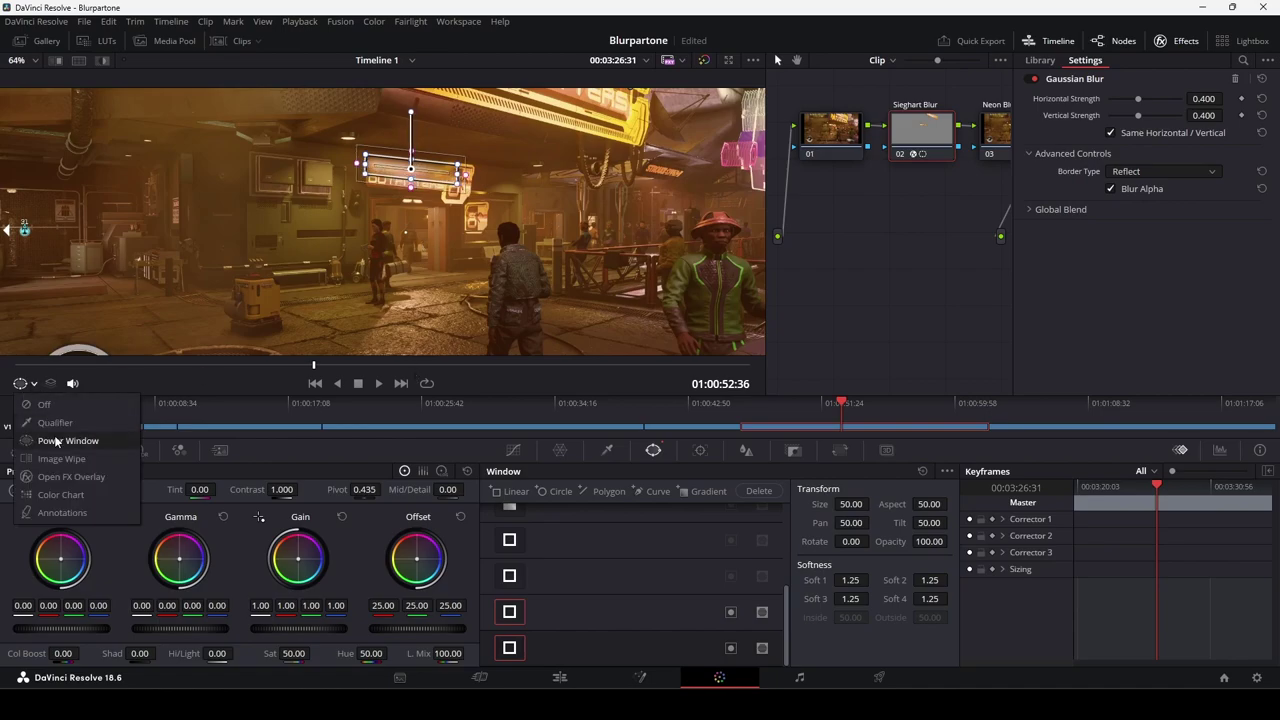
left_click(50, 404)
left_click(33, 383)
left_click(60, 440)
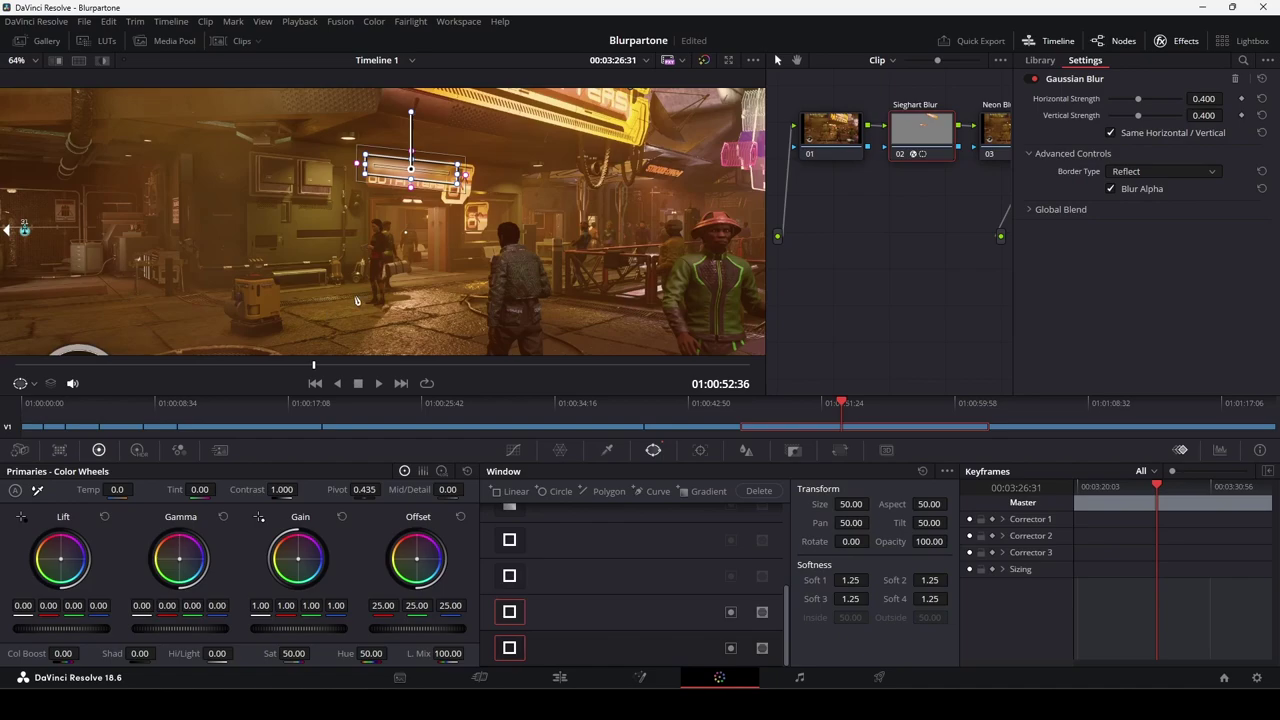
- Check the Edit page, then on the Color page select node 03, Neon Blur, and zoom the viewer out
left_click(561, 678)
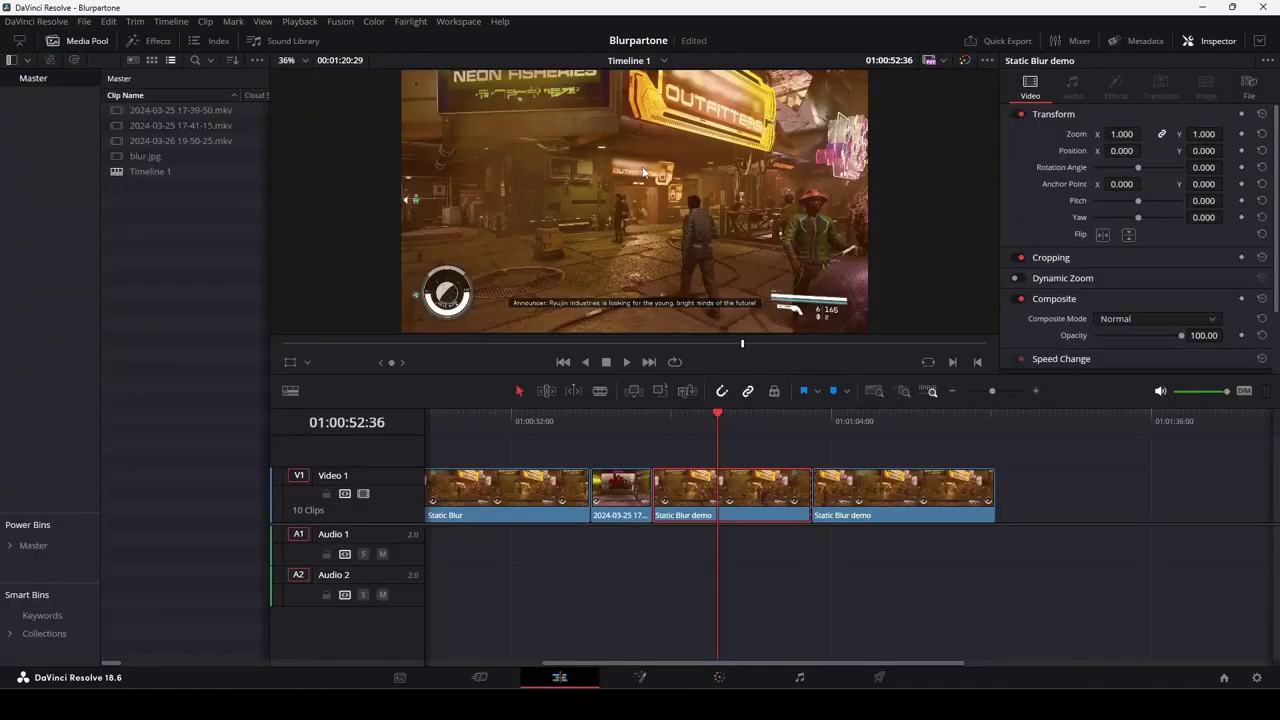
left_click(719, 677)
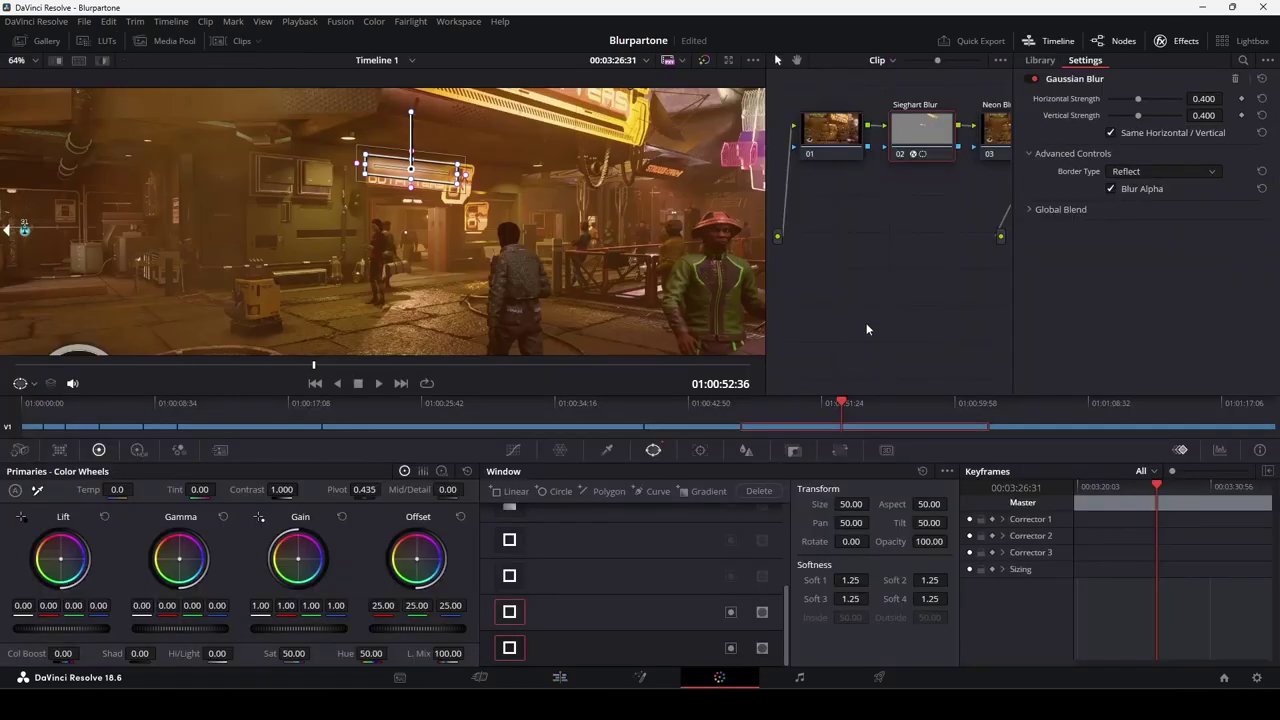
left_click(994, 135)
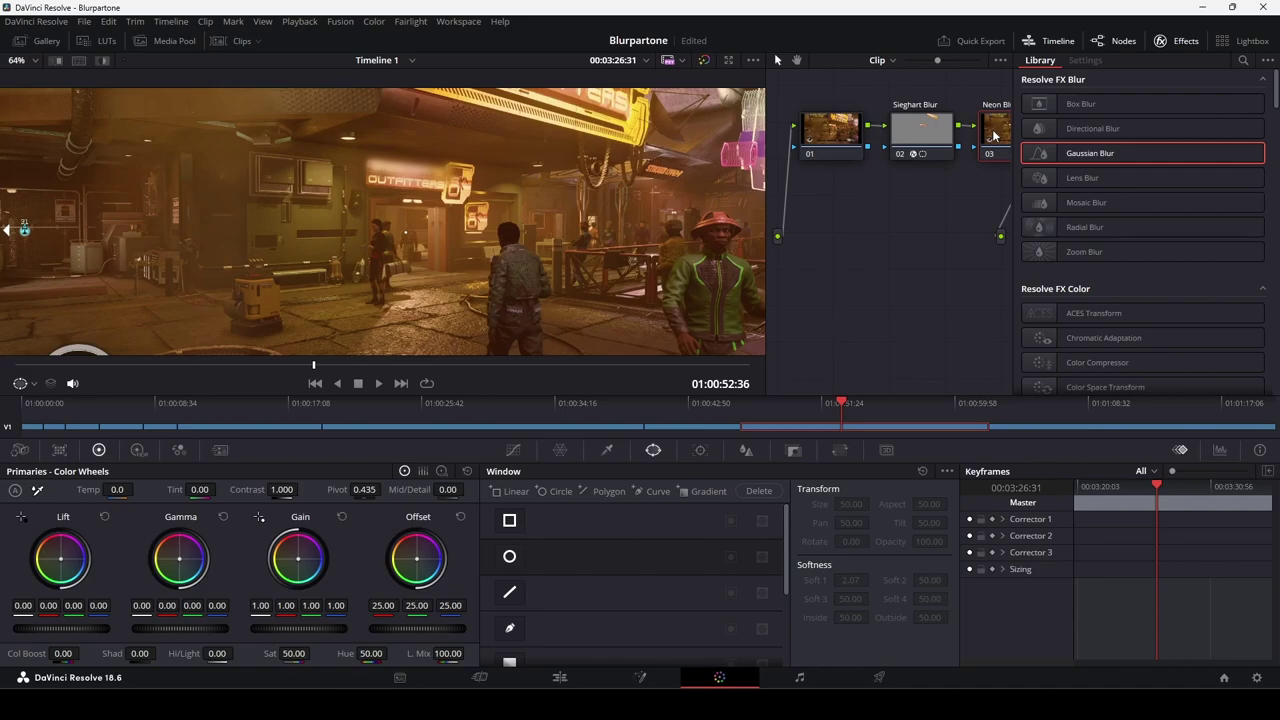
scroll(503, 190, "down", 3)
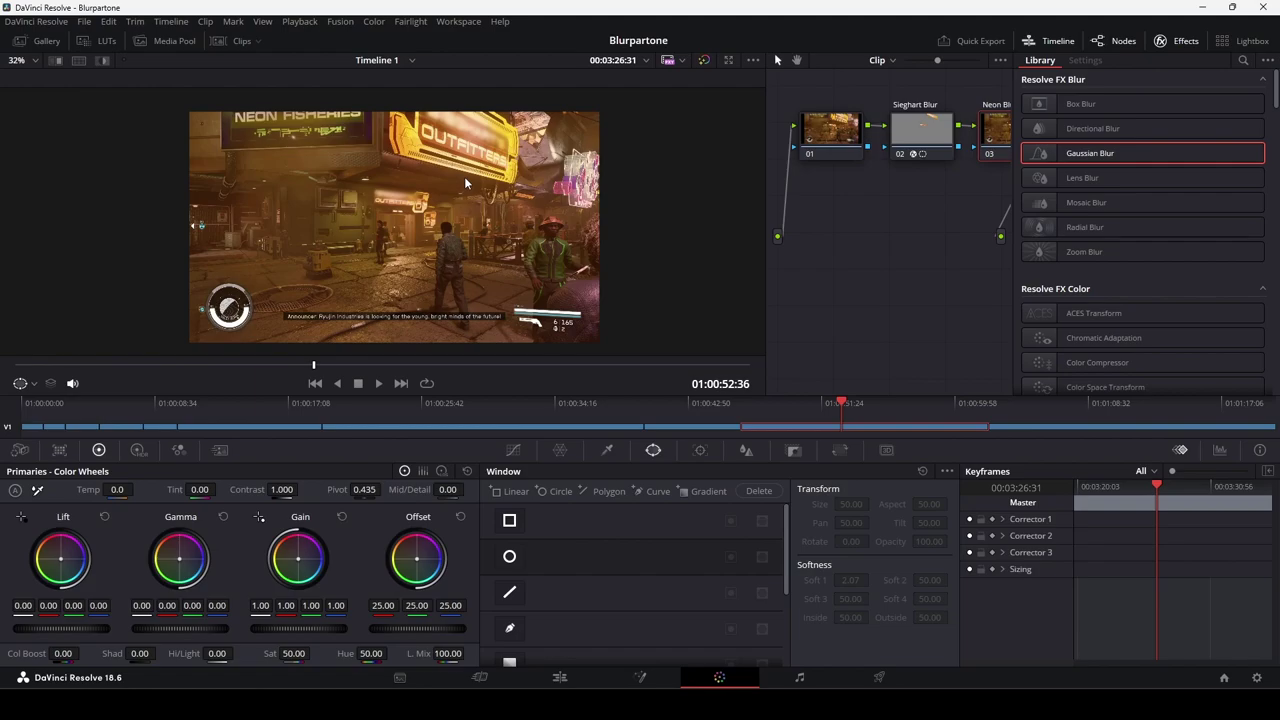
- Add a polygon window to Neon Blur and shape it tightly around the NEON lettering of NEON FISHERIES
left_click(603, 491)
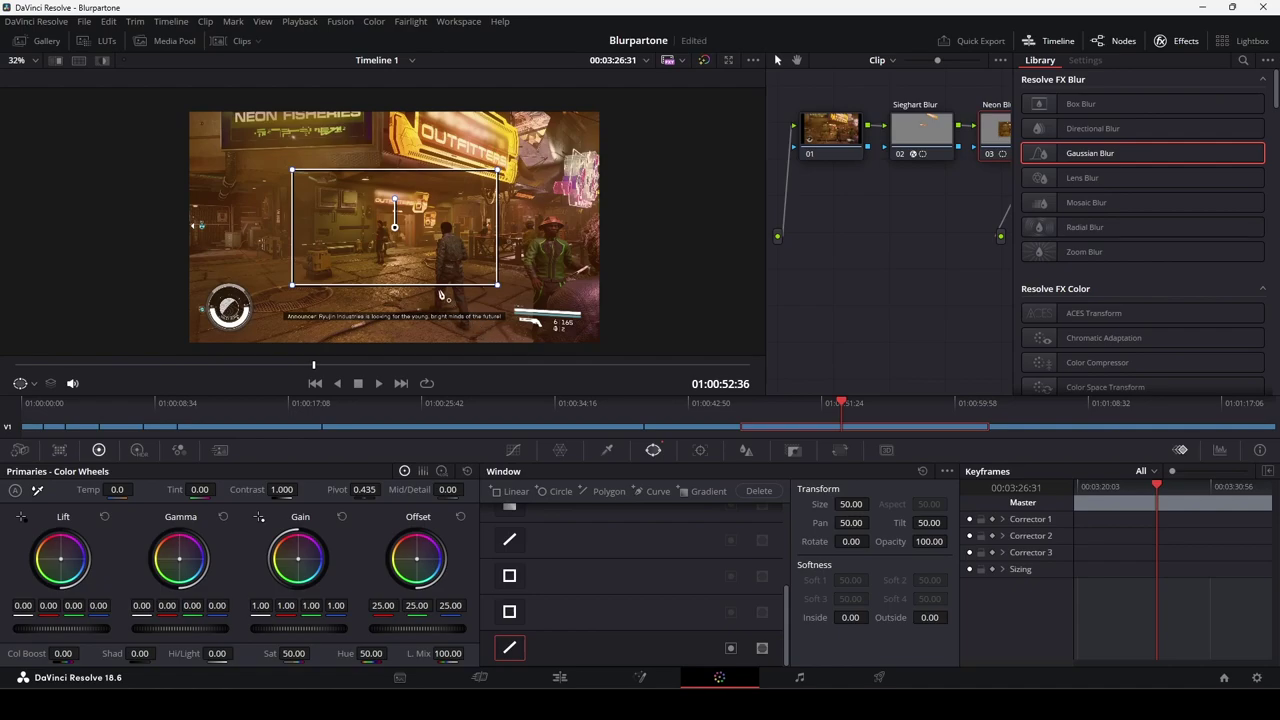
left_click_drag(383, 248, 326, 220)
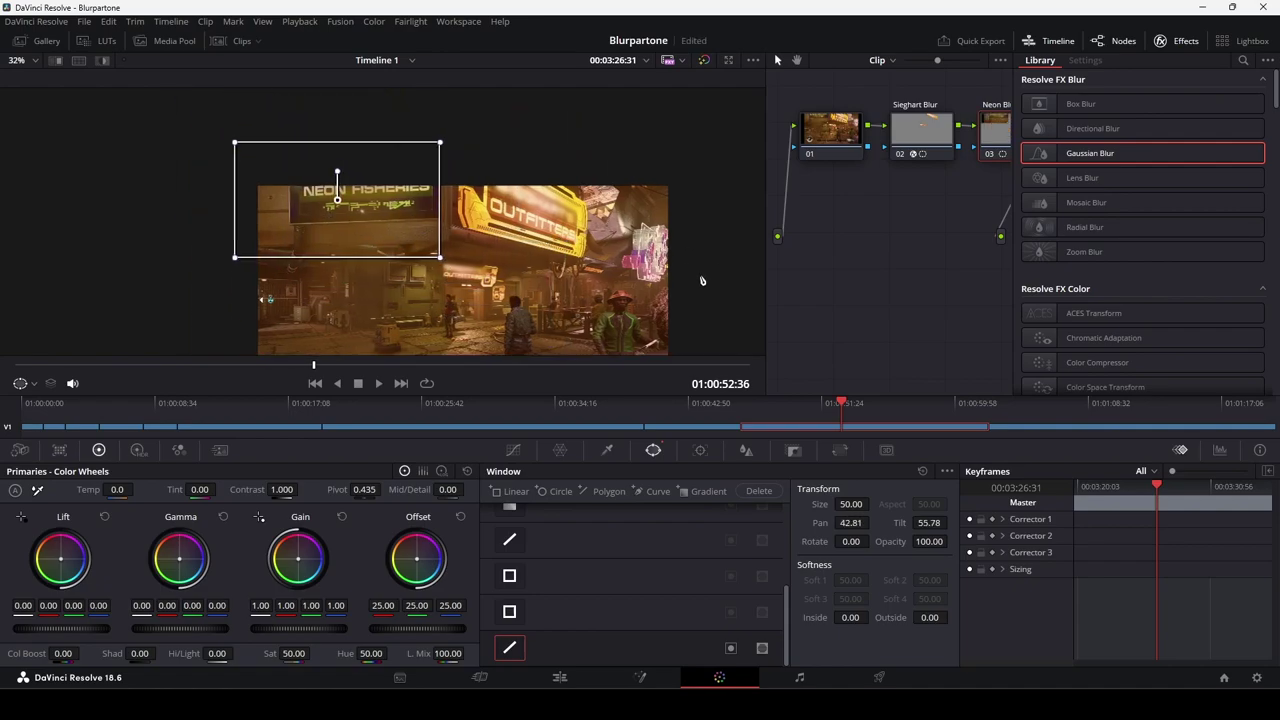
left_click_drag(480, 290, 390, 233)
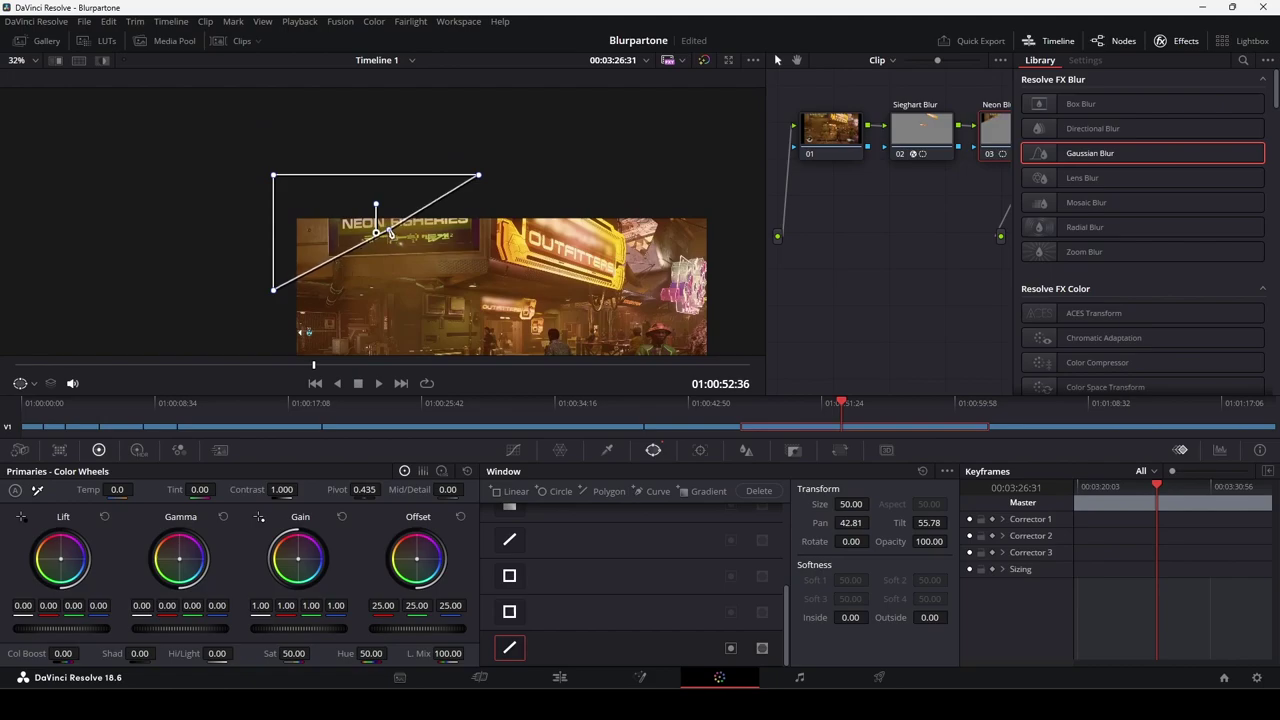
left_click_drag(478, 175, 368, 213)
left_click_drag(273, 175, 338, 213)
left_click_drag(273, 290, 341, 234)
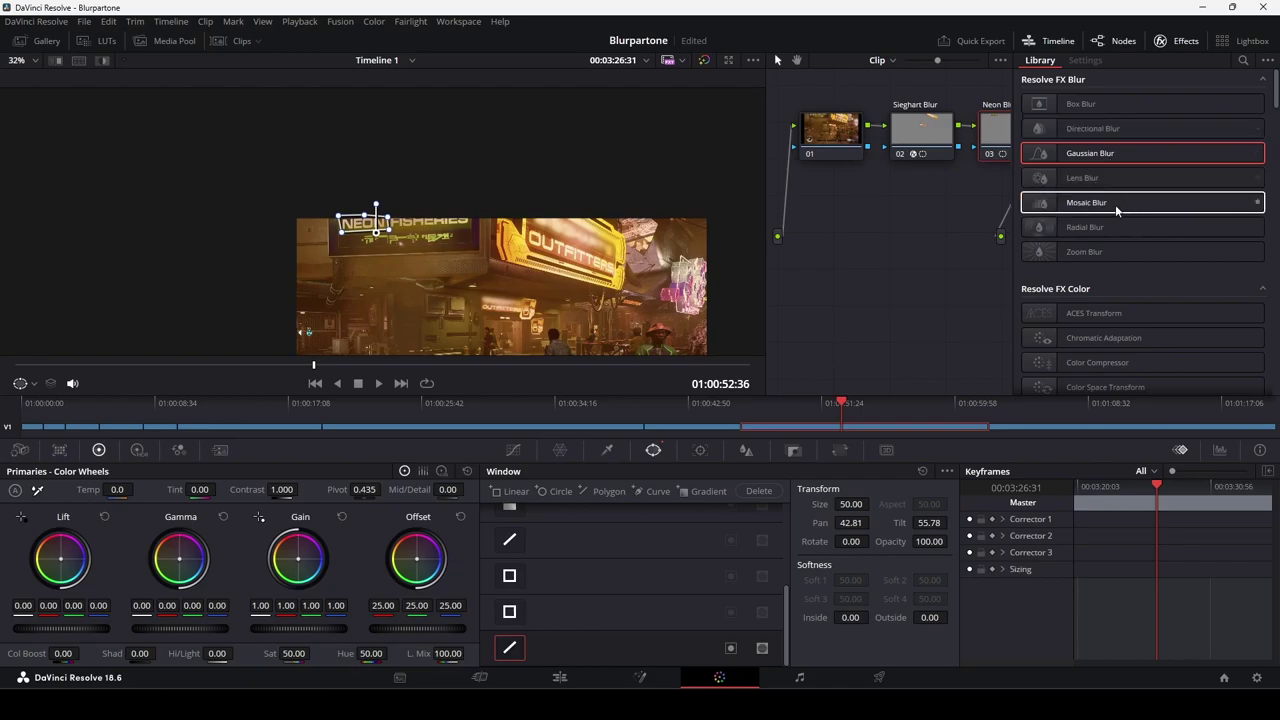
- Apply Mosaic Blur to the Neon Blur node, then return to the Edit page
left_click_drag(1117, 204, 994, 135)
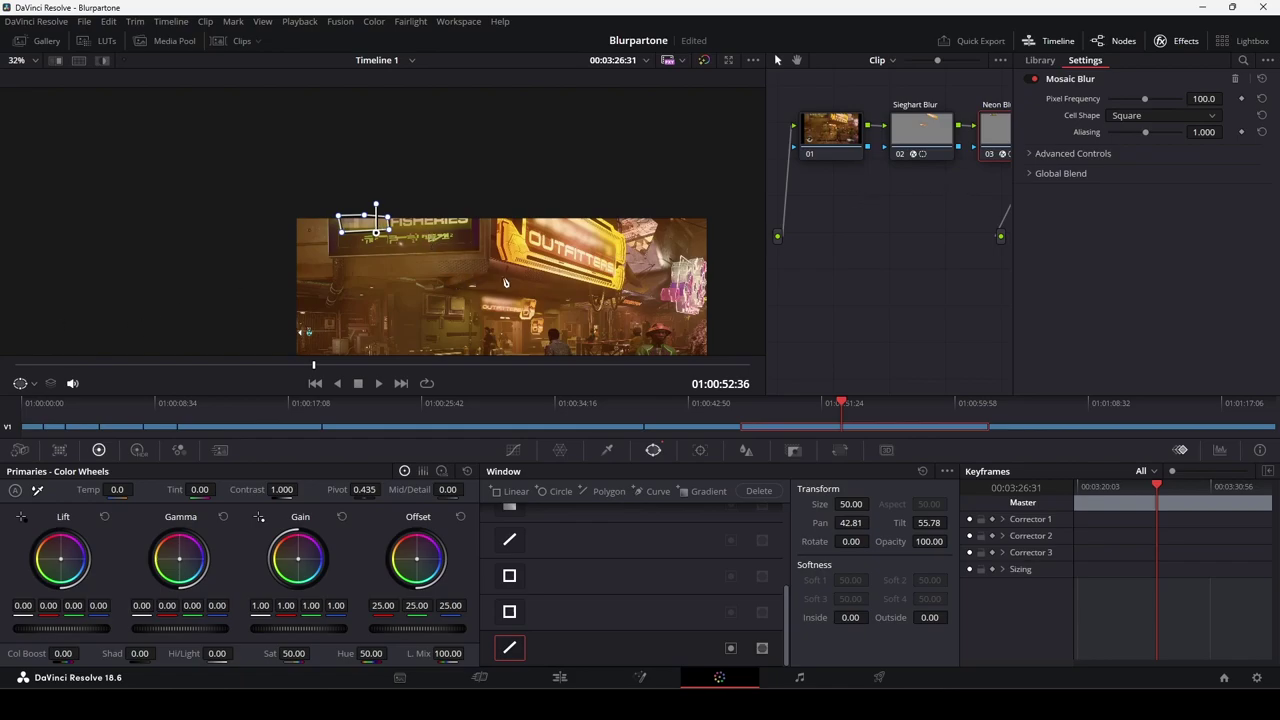
left_click(560, 678)
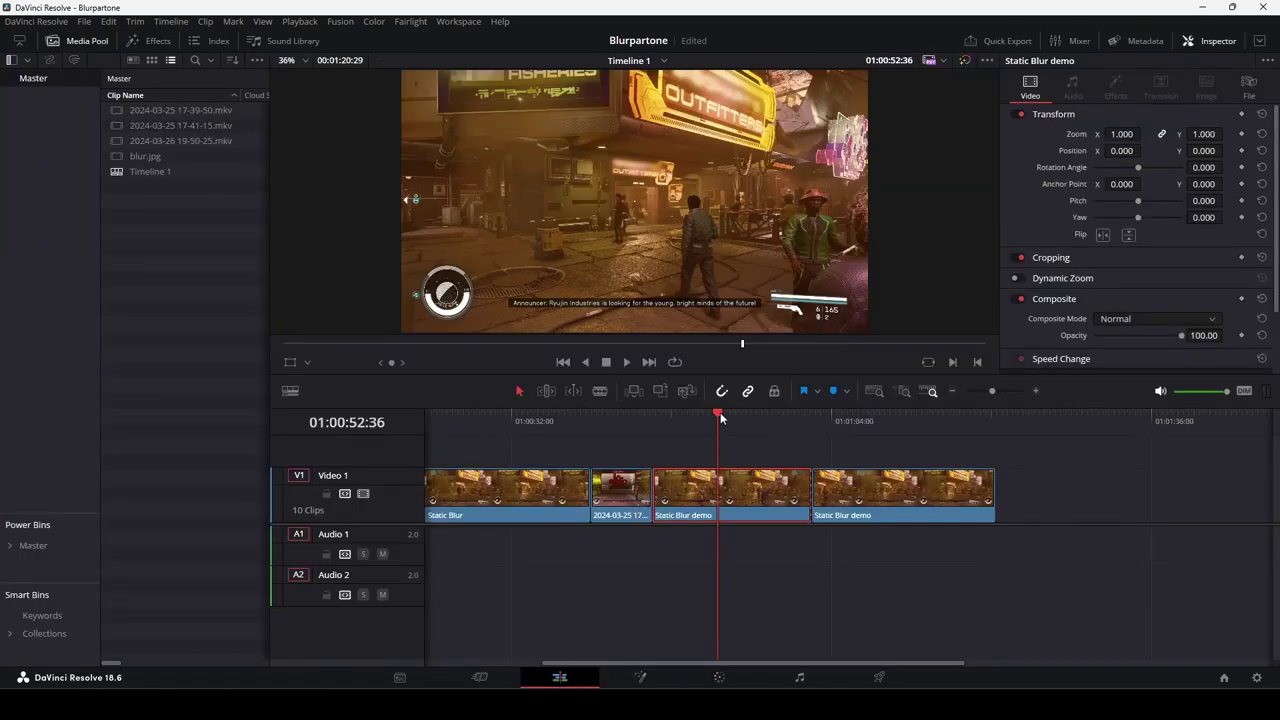
- Scrub back to 01:00:46:08 and play the clip to preview the blurred signs
left_click_drag(720, 412, 658, 415)
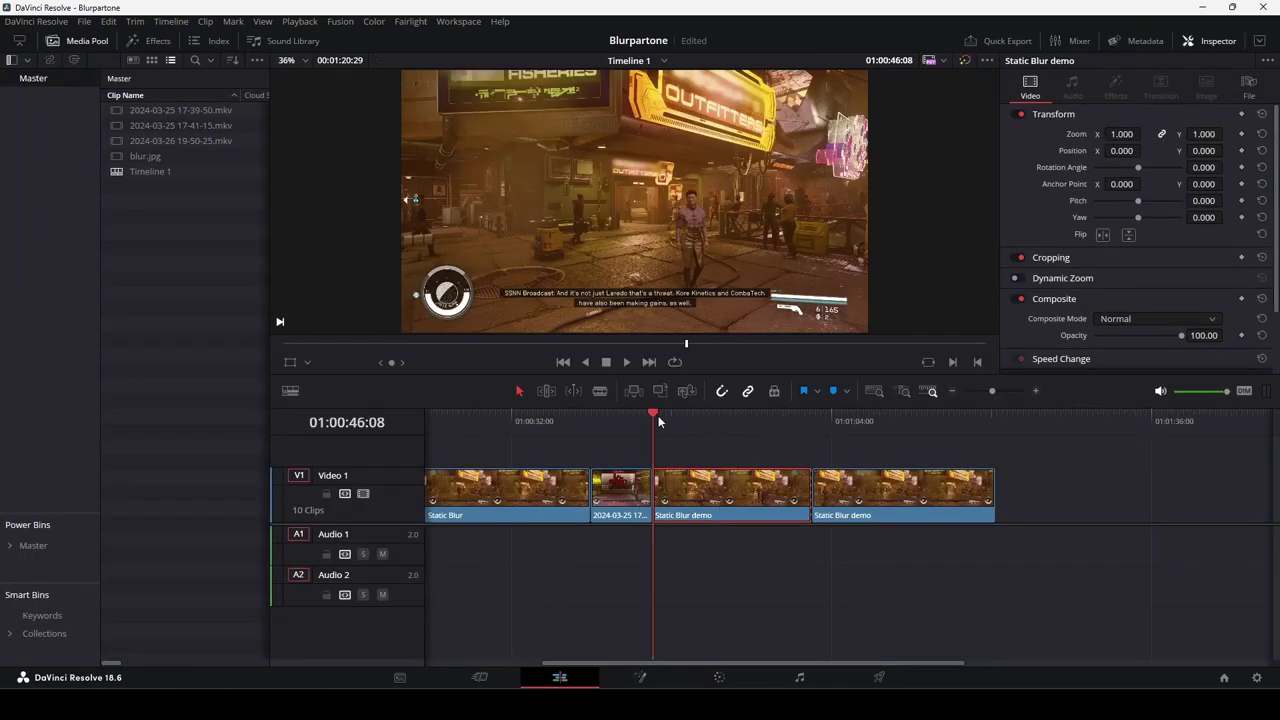
left_click(626, 362)
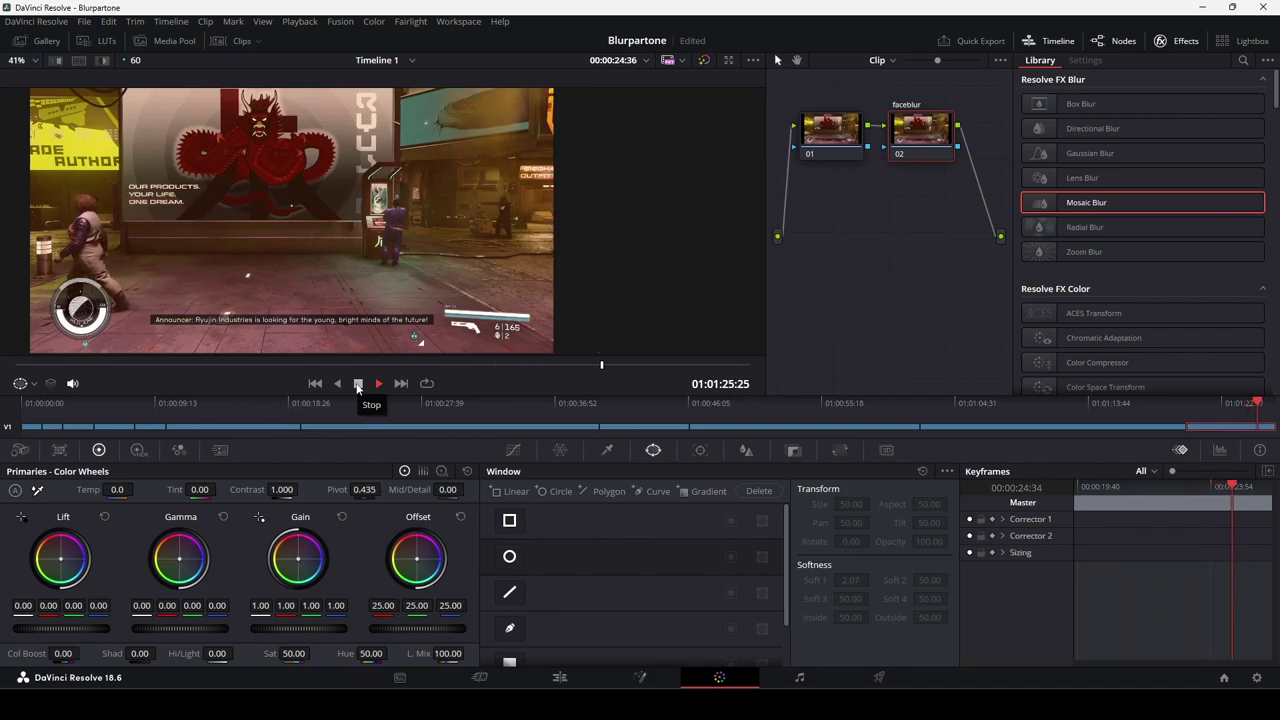
- Stop playback, return to the clip's first frame and frame the NPC's head in the viewer
left_click(359, 384)
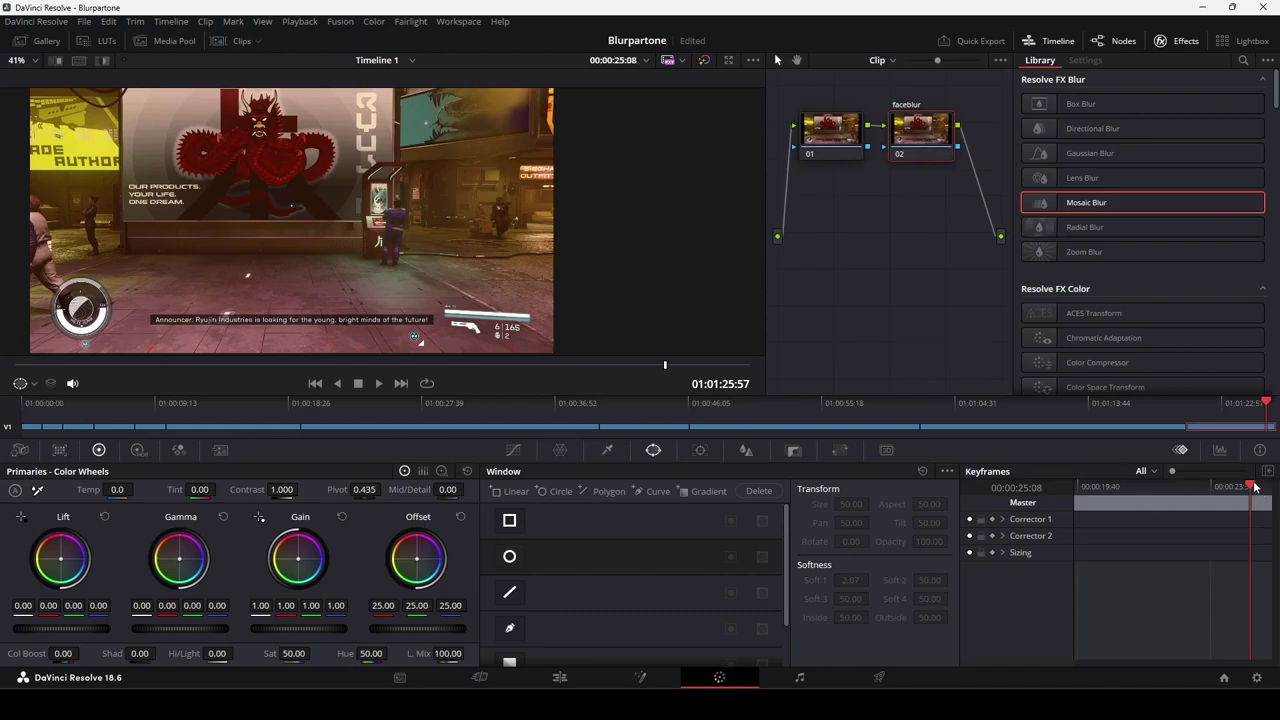
left_click_drag(1252, 487, 1039, 500)
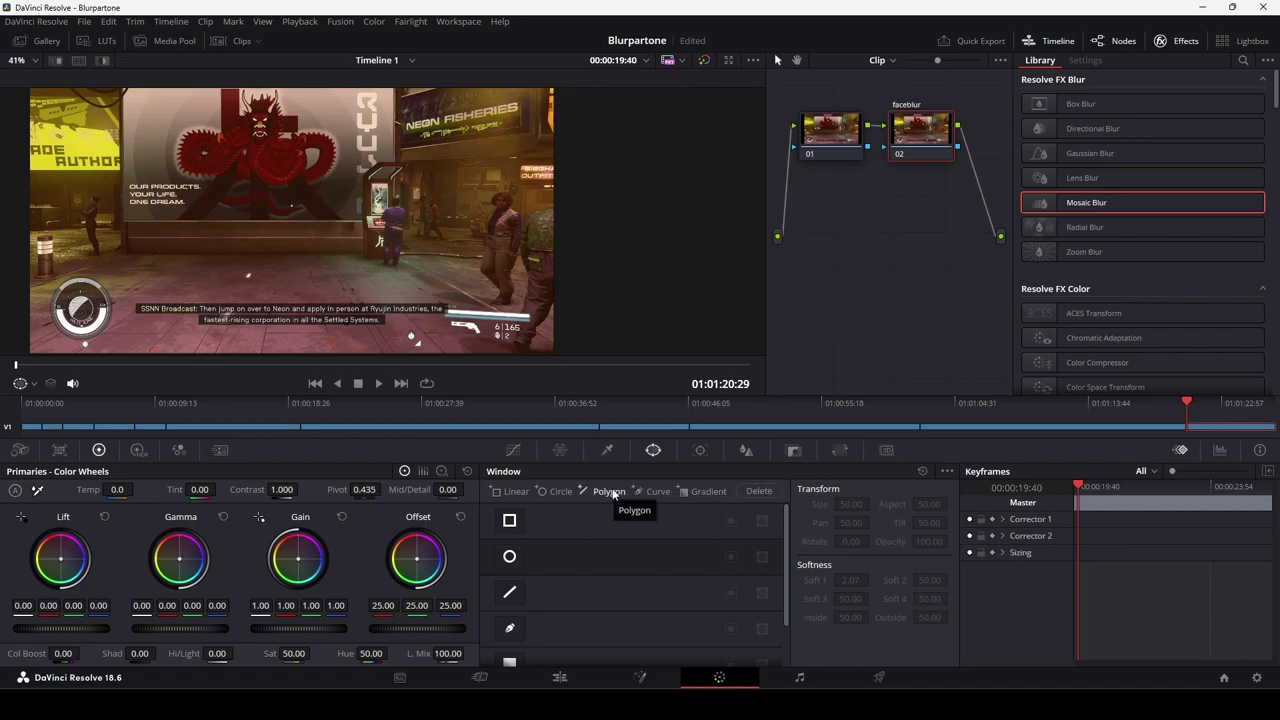
scroll(529, 202, "up", 5)
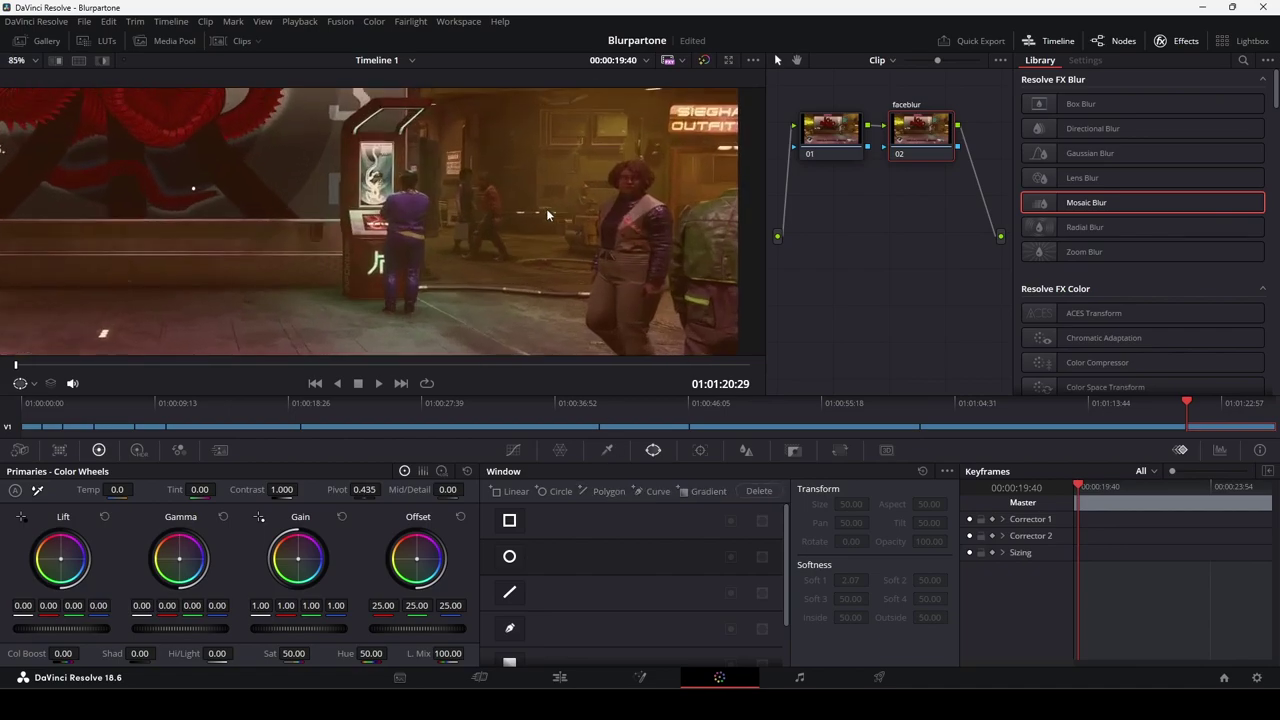
left_click_drag(652, 209, 560, 229)
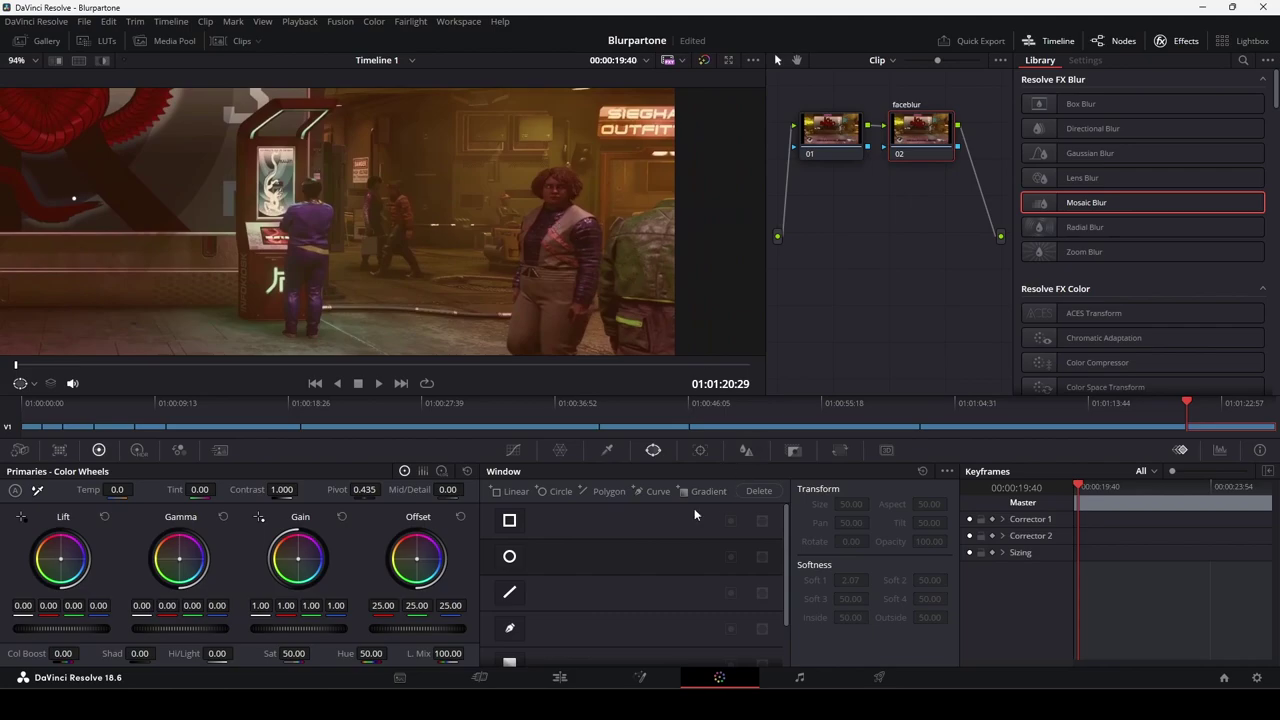
- Draw a polygon window around the NPC's head on faceblur and apply Mosaic Blur
left_click(606, 496)
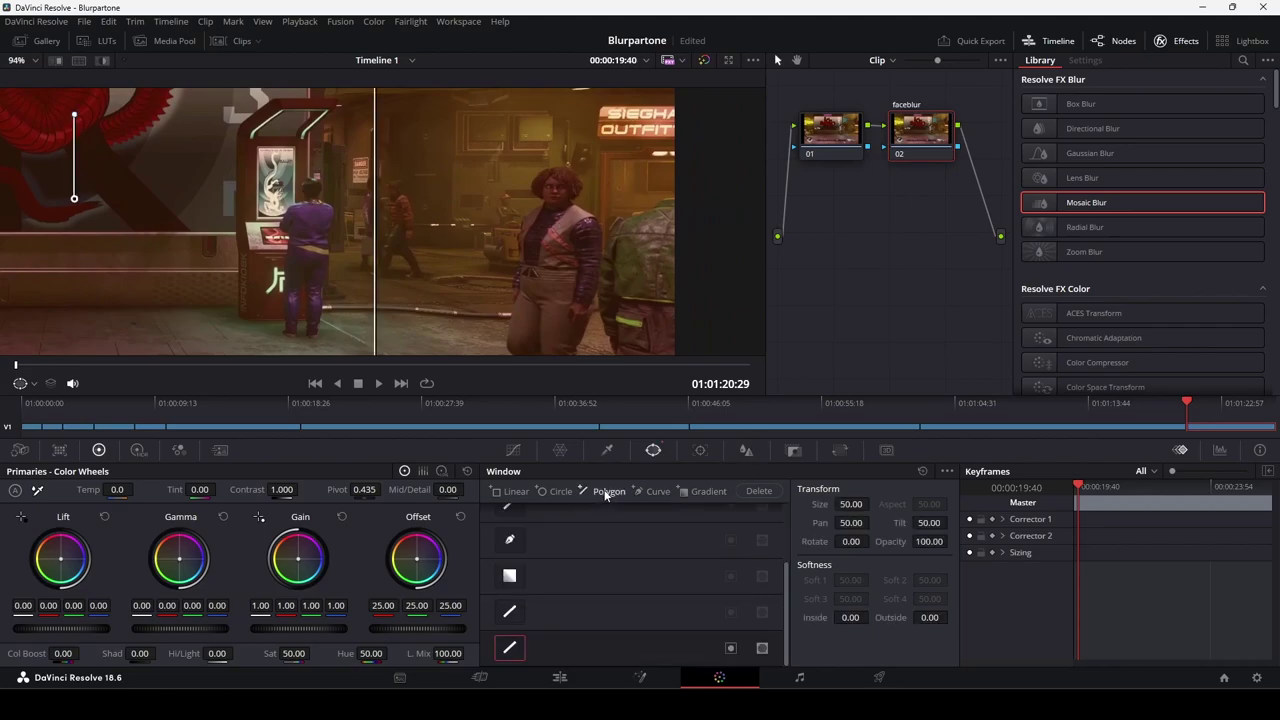
scroll(423, 184, "down", 3)
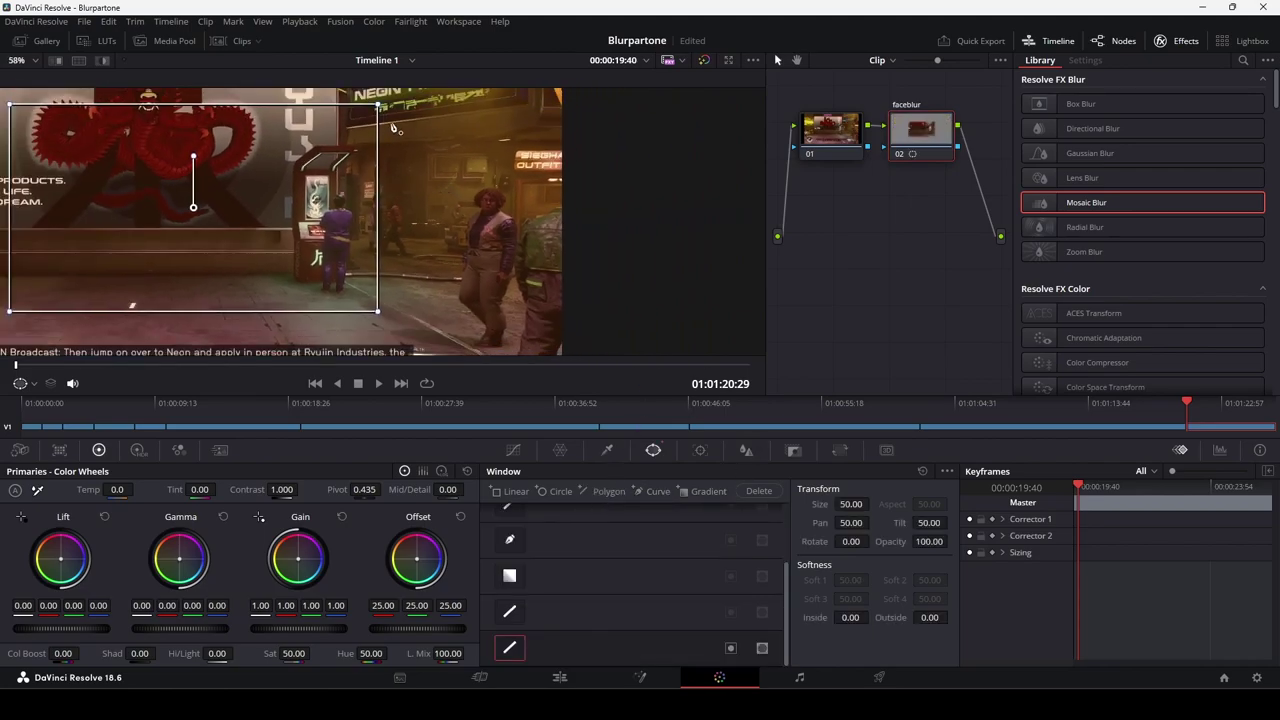
left_click_drag(380, 105, 96, 294)
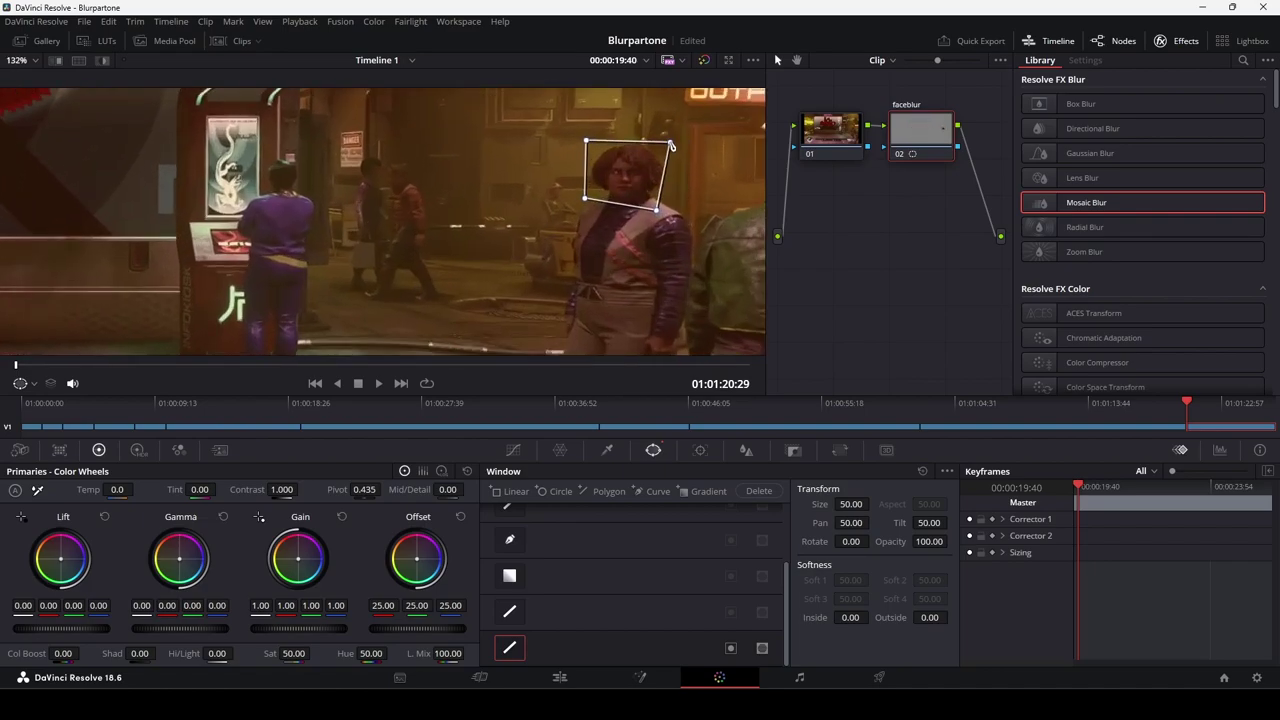
mouse_move(591, 172)
left_mouse_down()
mouse_move(679, 151)
mouse_move(644, 147)
left_mouse_up()
scroll(722, 218, "up", 2)
left_click_drag(716, 208, 636, 176)
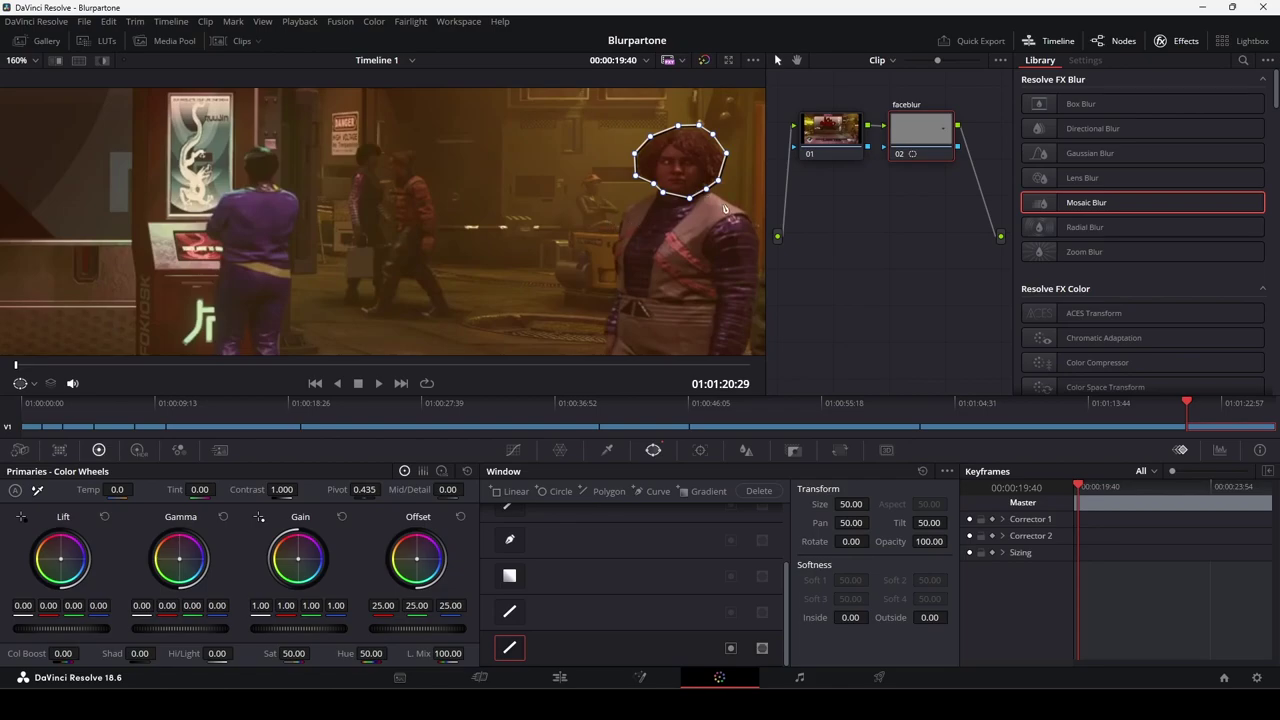
left_click_drag(1082, 202, 924, 148)
- Give the mosaic Hexagon cells at pixel frequency 126.7 and bring up the window Tracker
left_click_drag(1146, 100, 1155, 100)
left_click(1160, 115)
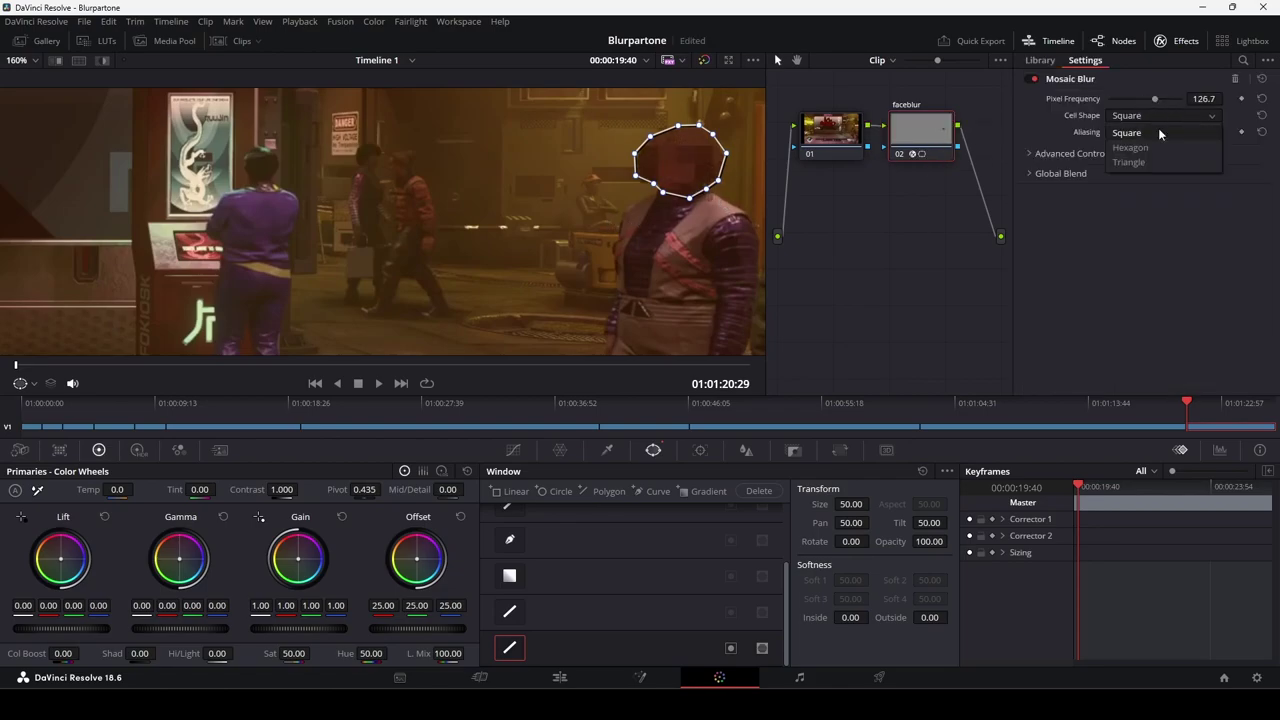
left_click(1135, 133)
scroll(538, 230, "down", 5)
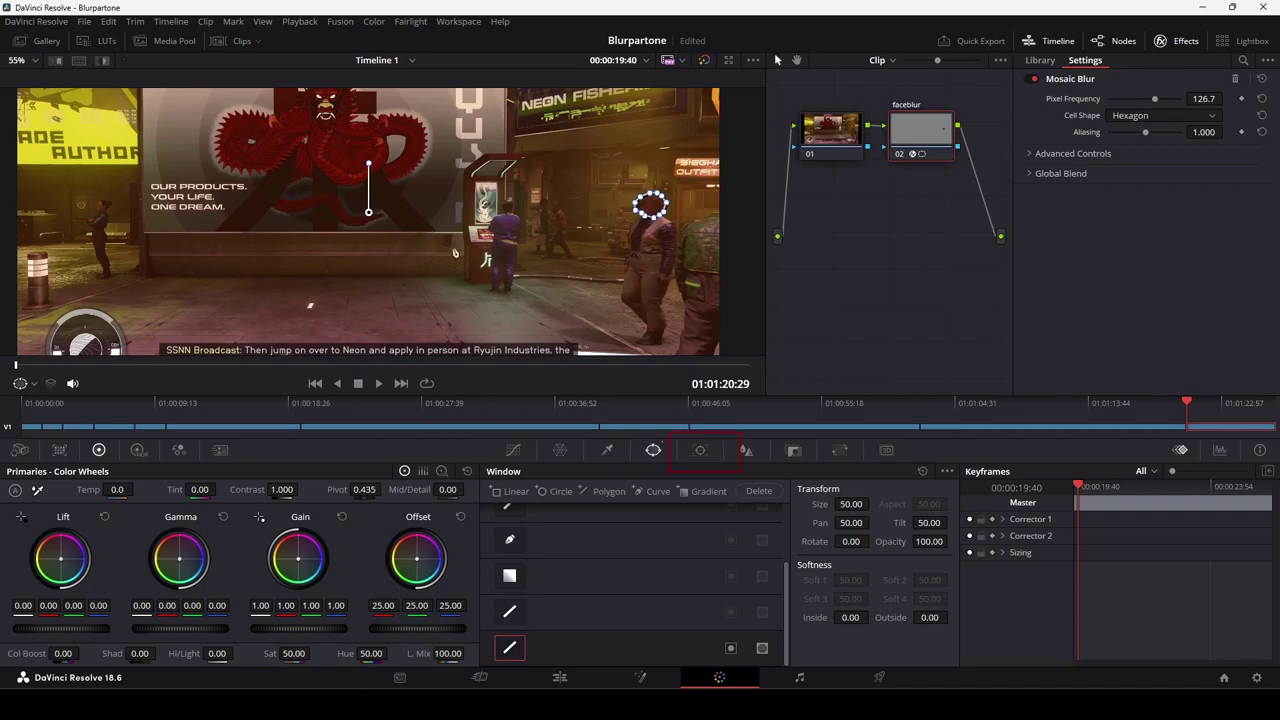
left_click(702, 451)
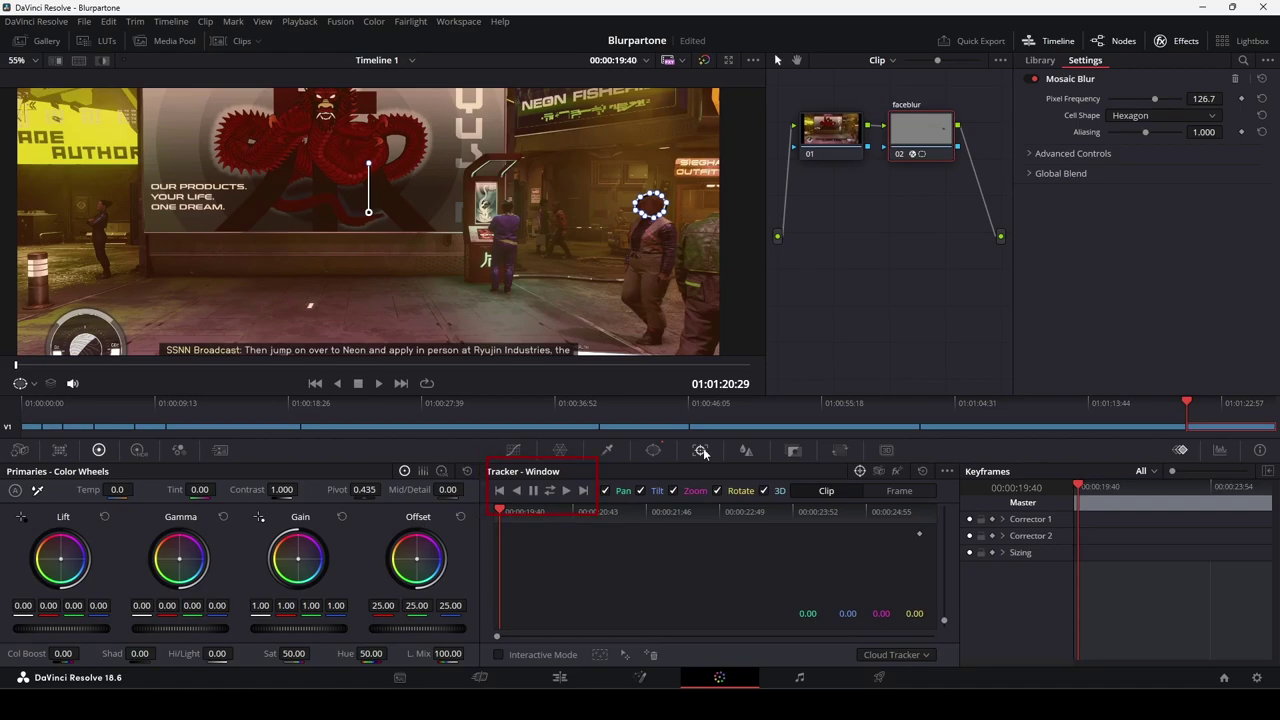
- Track the face window forward through the clip, then return to an earlier frame
left_click(567, 490)
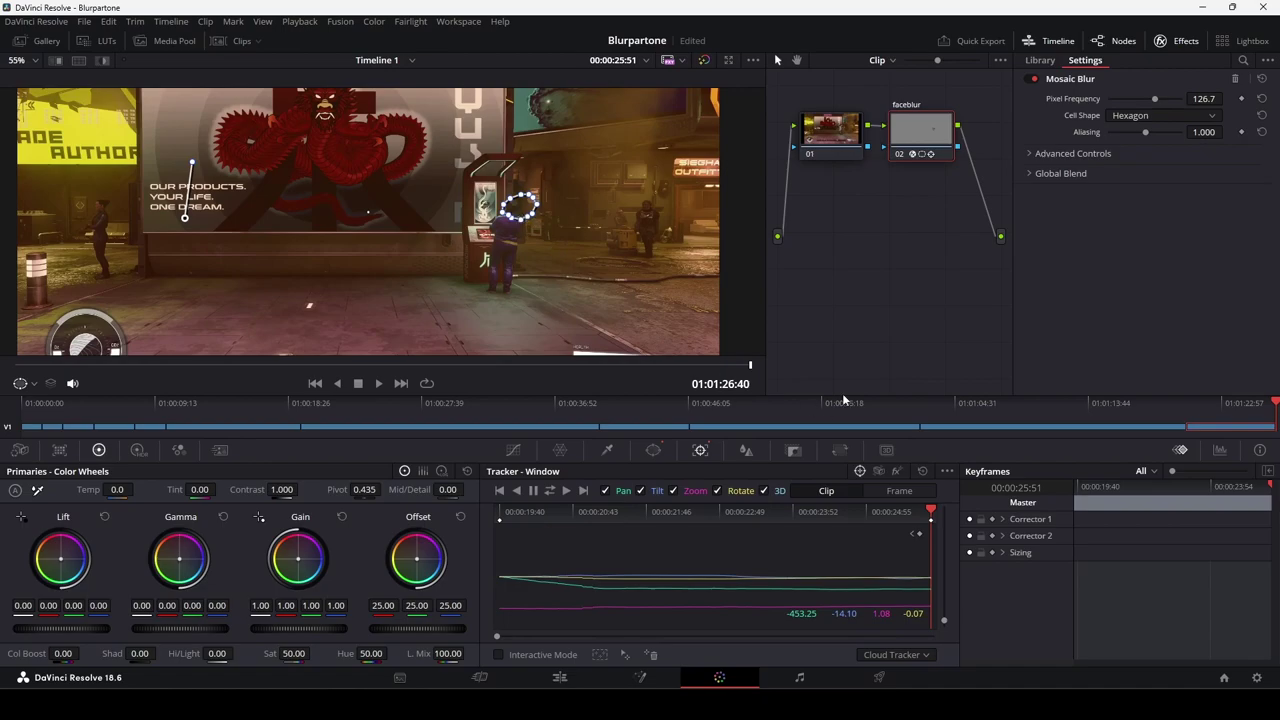
left_click_drag(932, 512, 585, 522)
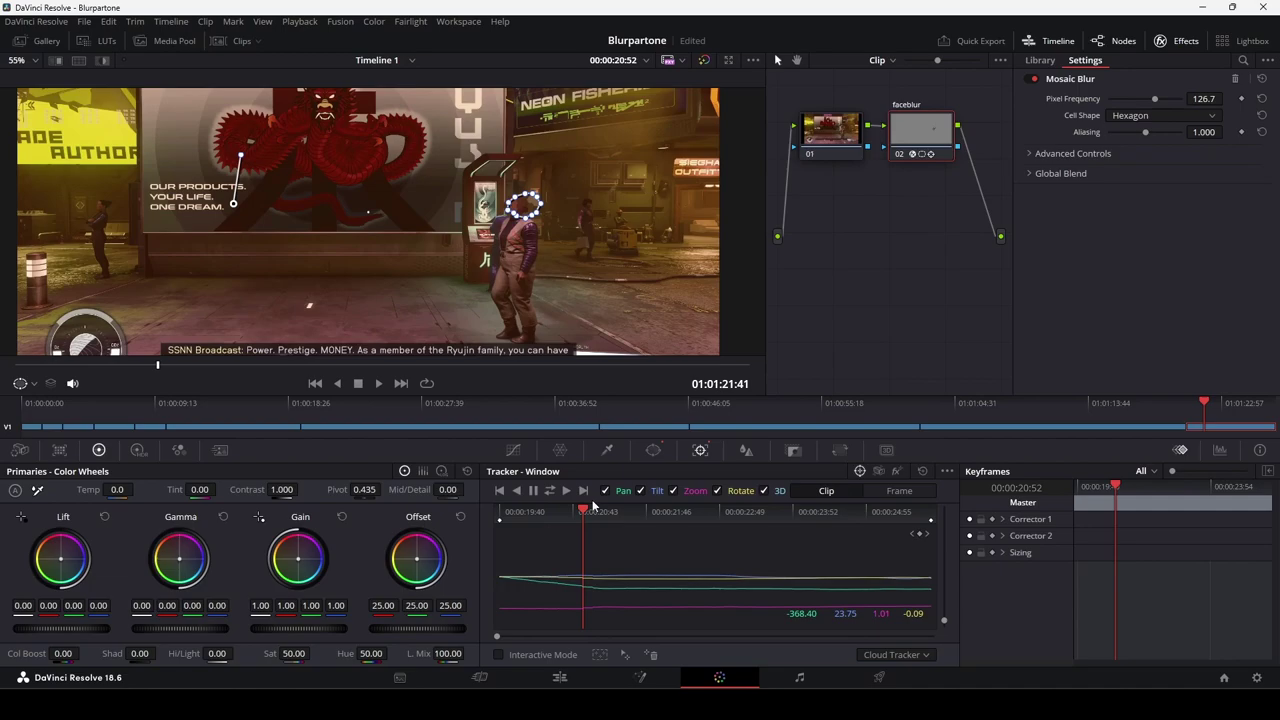
- In Frame mode, step through frames around 00:00:21:00 and nudge the window back onto the head
scroll(535, 194, "up", 3)
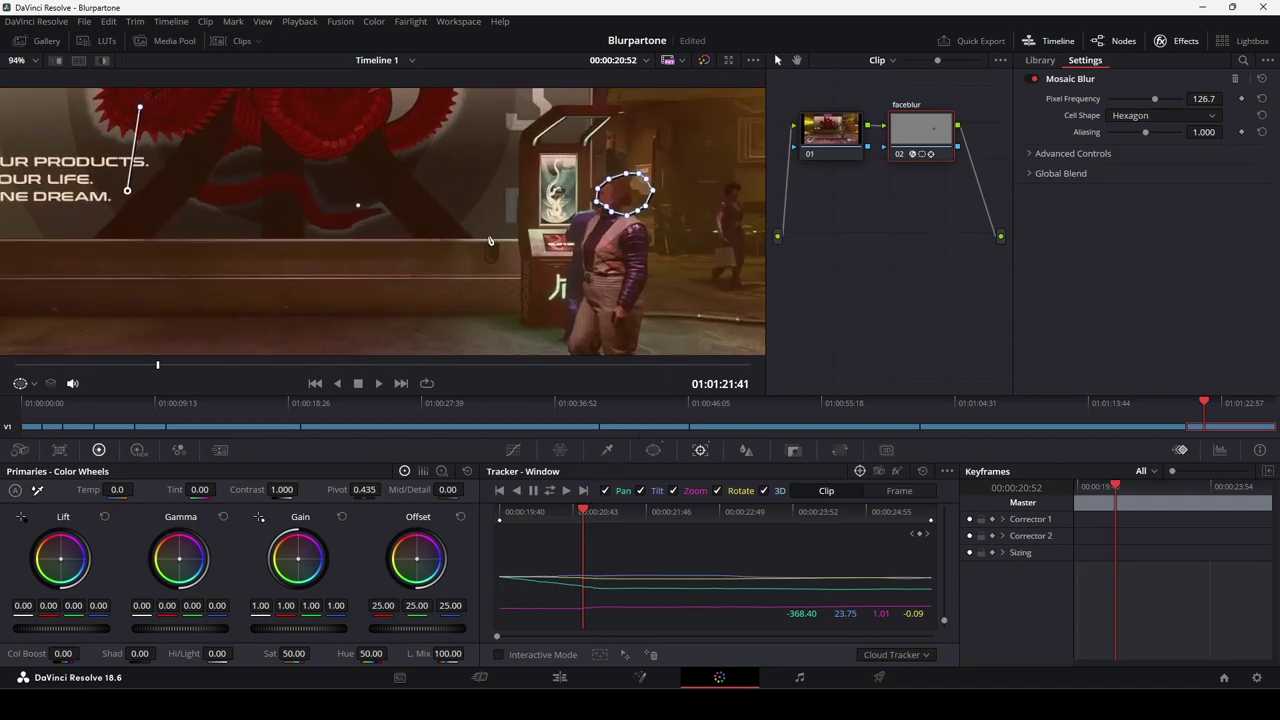
key("Left")
key("Left")
key("Left")
key("Left")
left_click(909, 492)
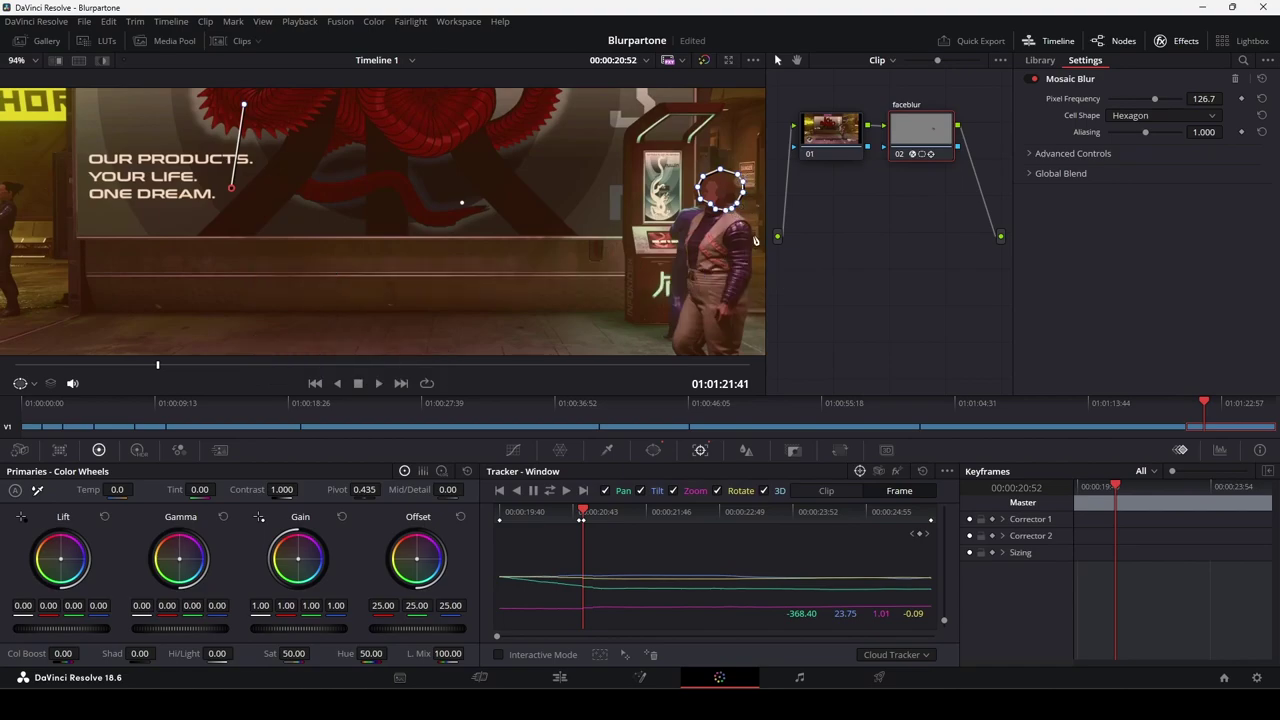
key("Right")
key("Right")
key("Right")
key("Right")
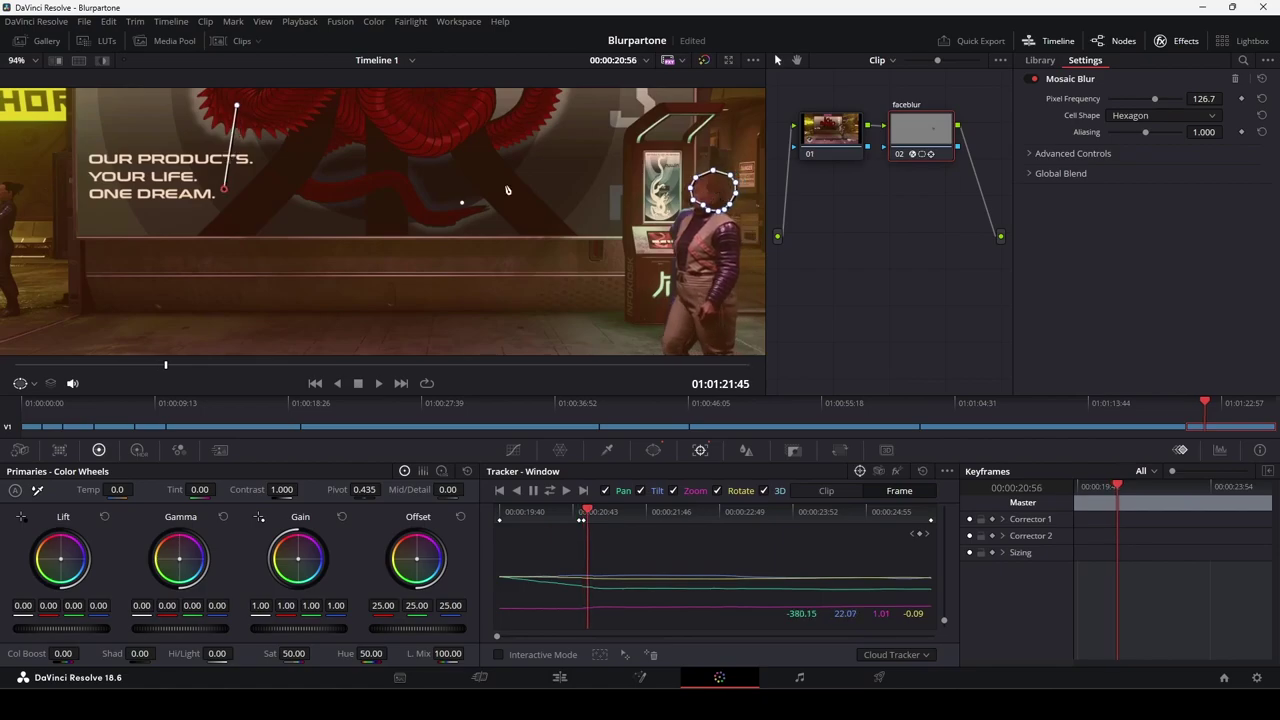
key("Right")
key("Right")
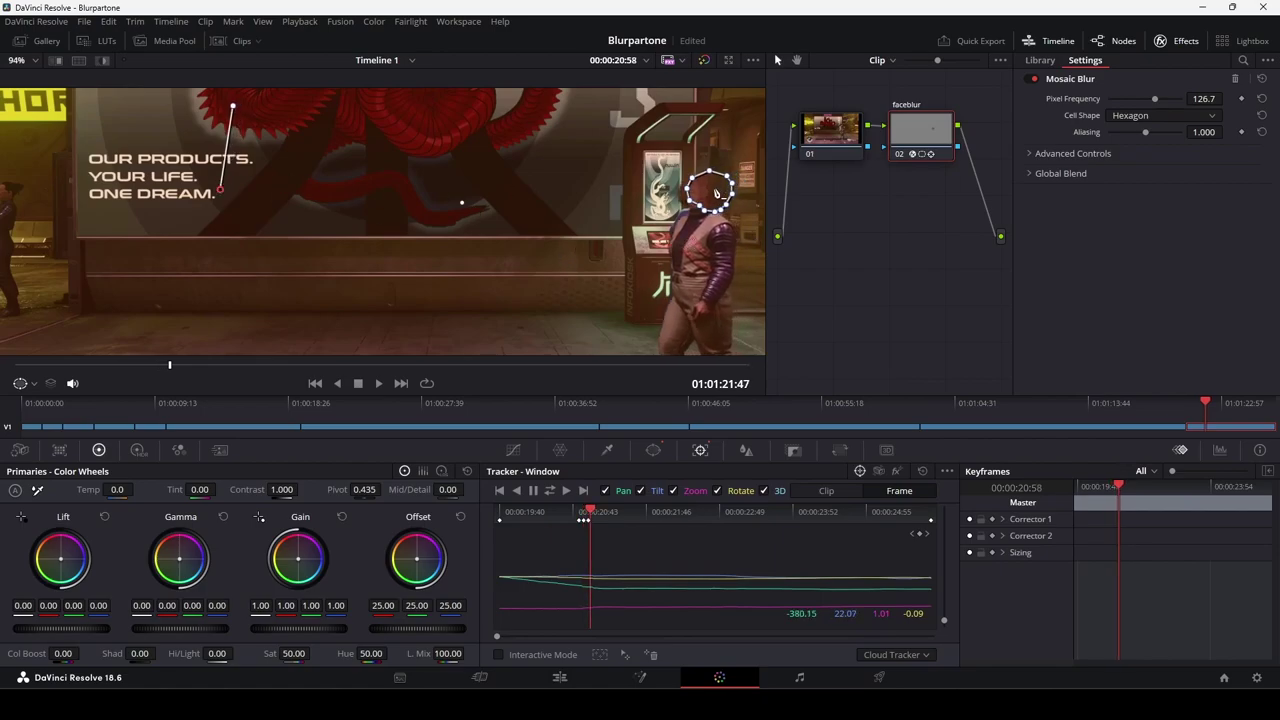
key("Right")
key("Right")
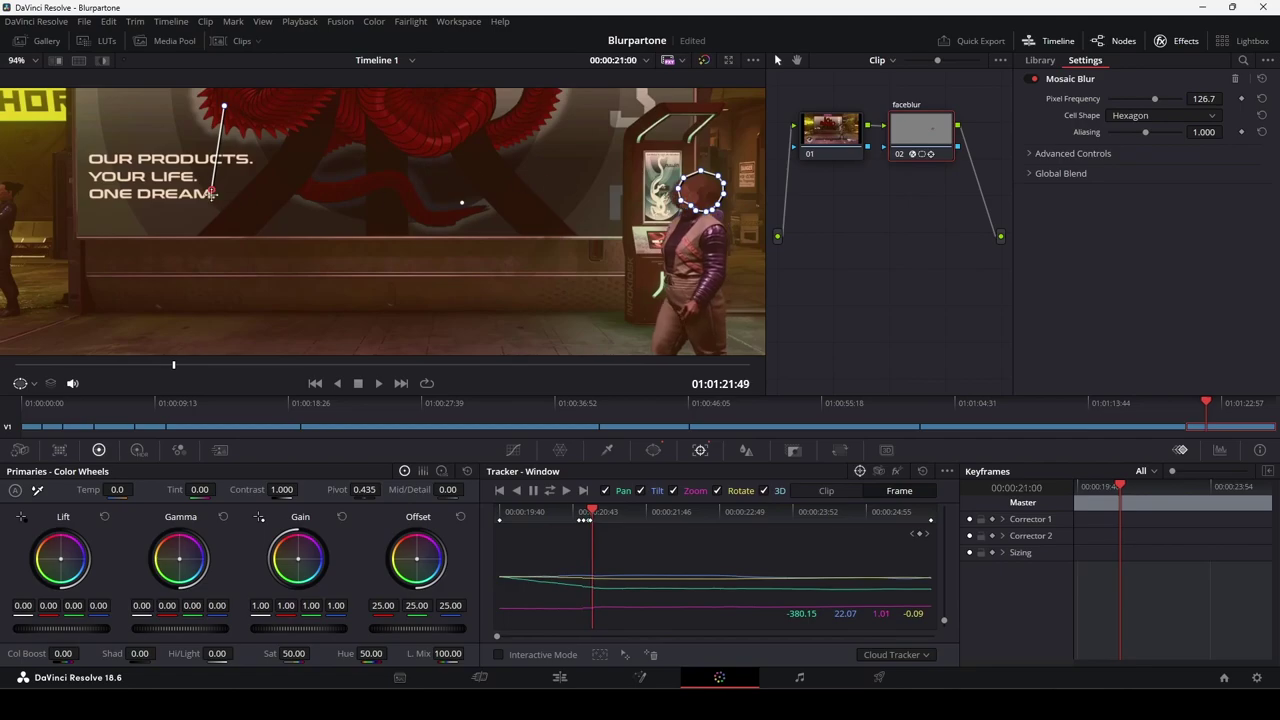
left_click_drag(212, 190, 205, 195)
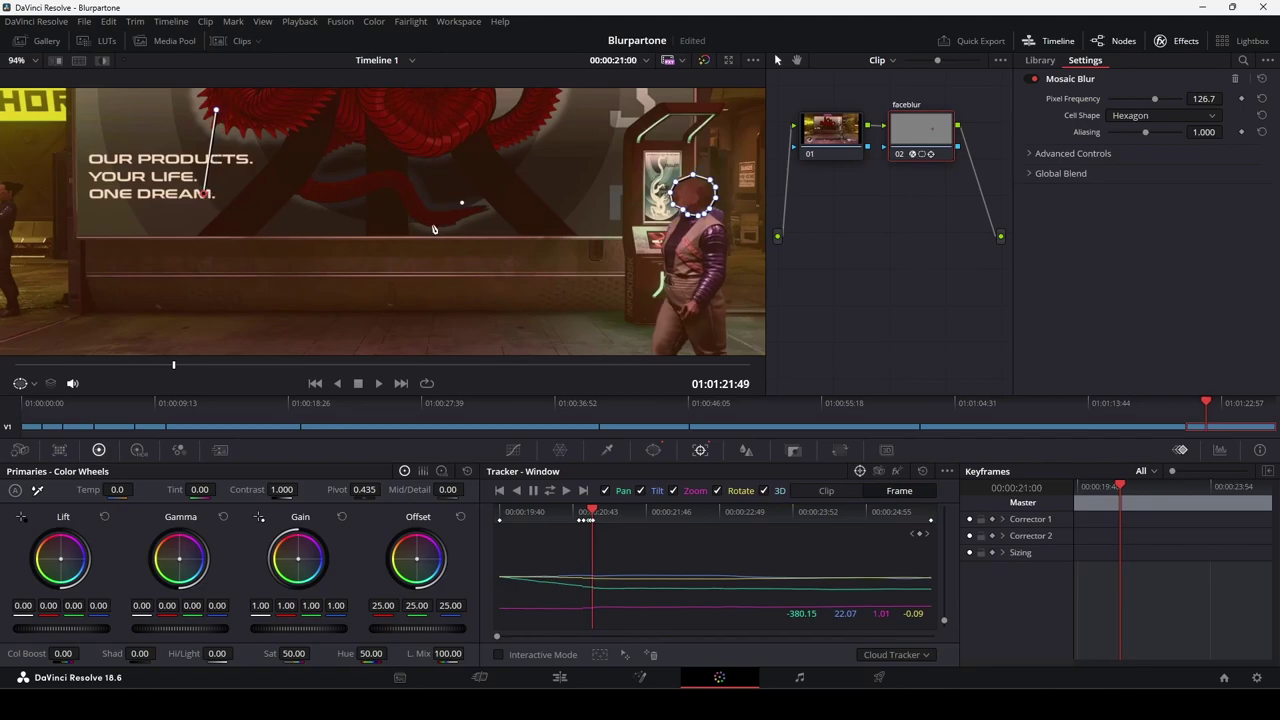
key("Right")
key("Right")
key("Right")
key("Right")
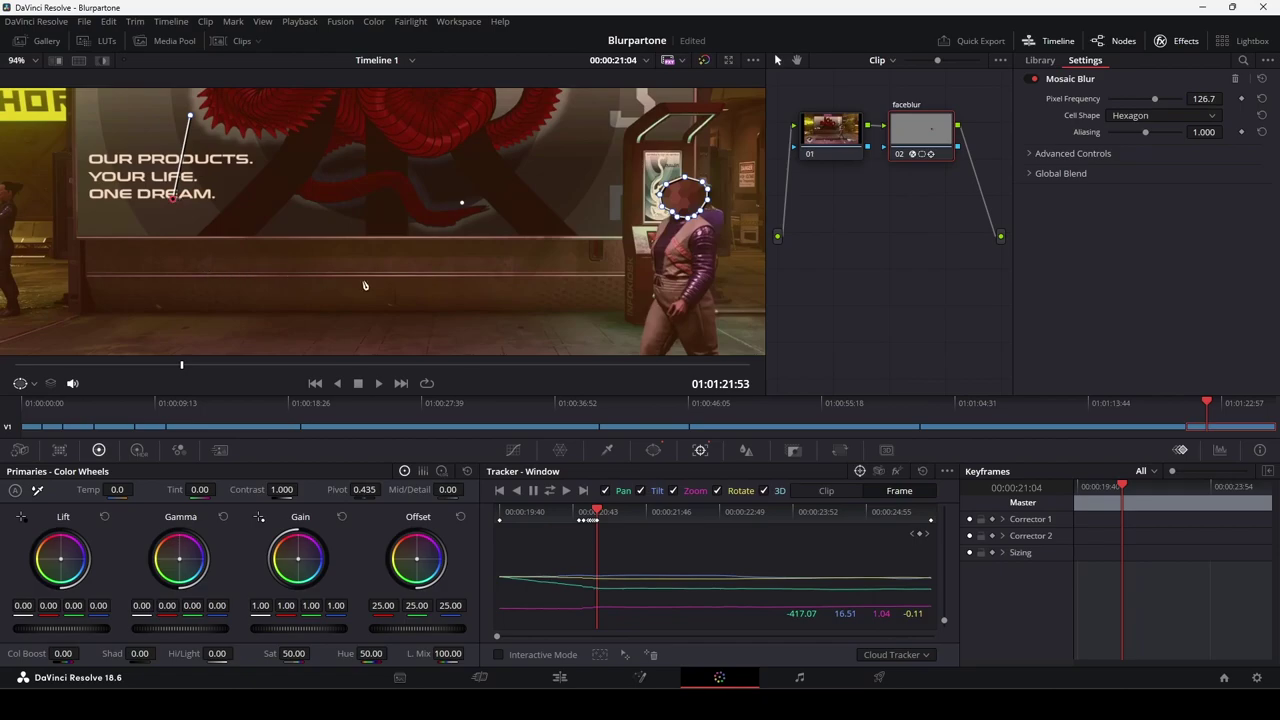
- Track forward again, go back to 00:00:21:05 and drag the window down onto the NPC's torso
left_click(567, 491)
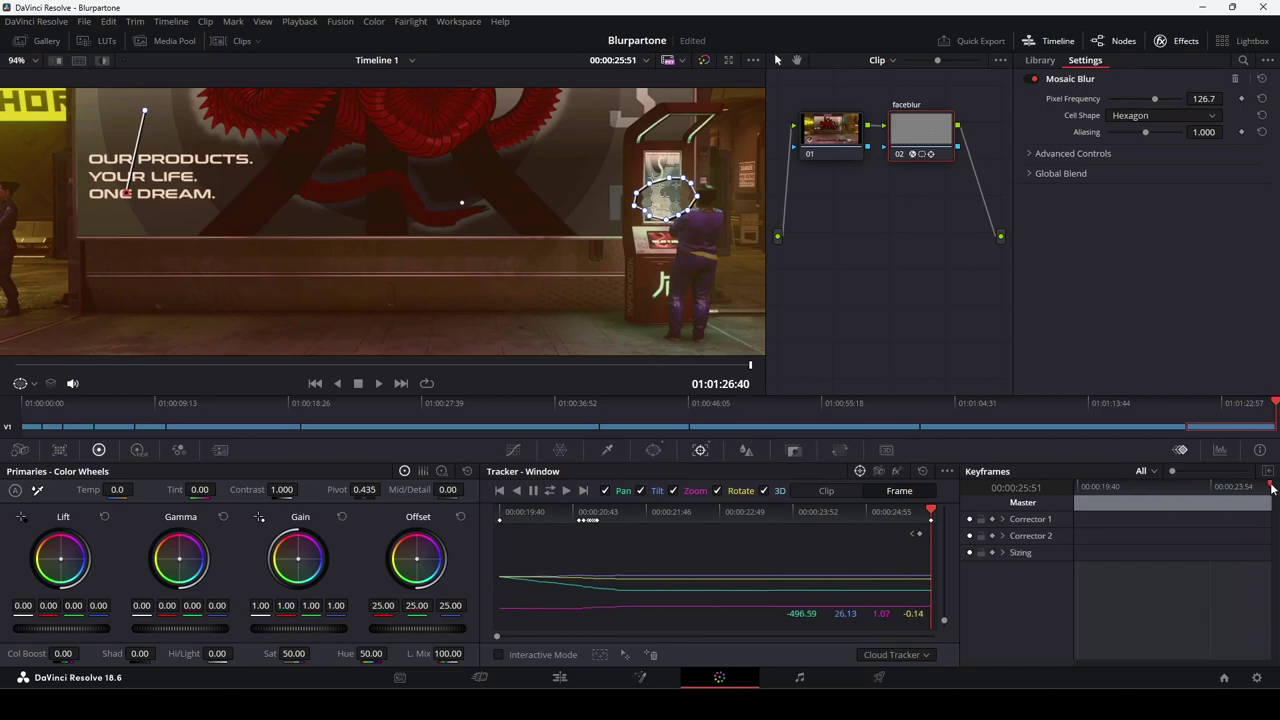
left_click_drag(1273, 487, 1124, 503)
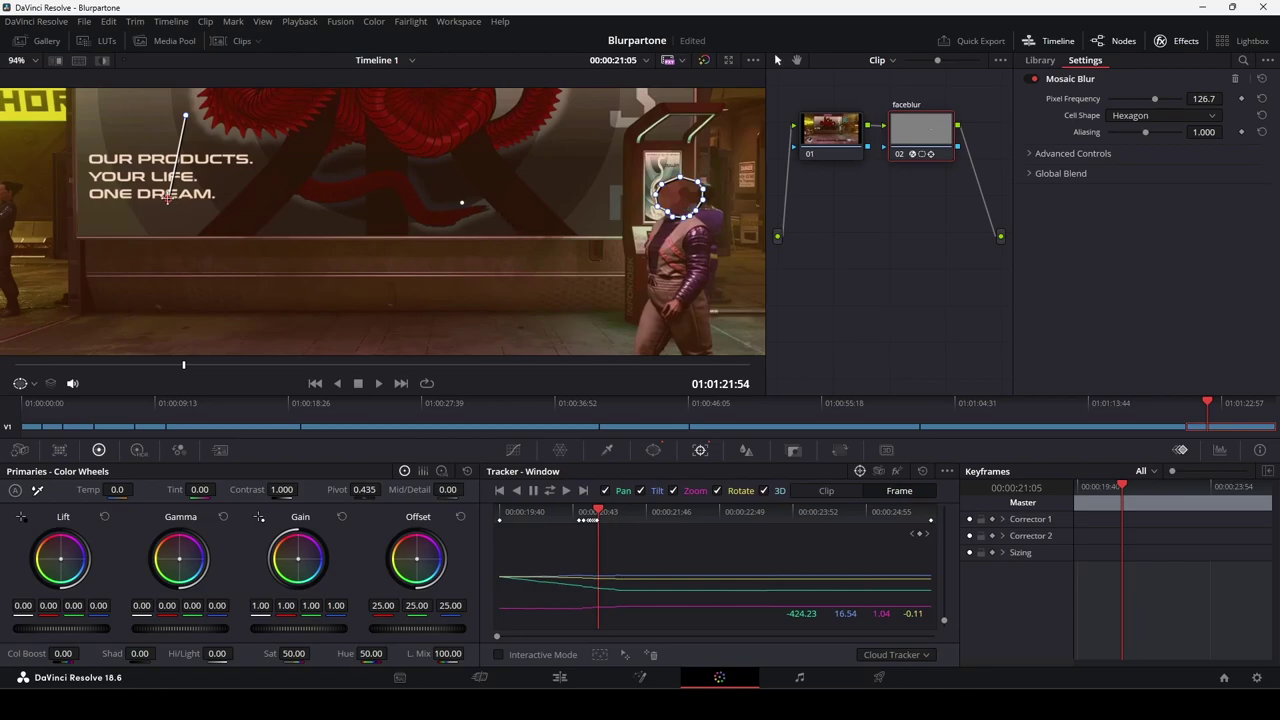
left_click_drag(168, 197, 170, 241)
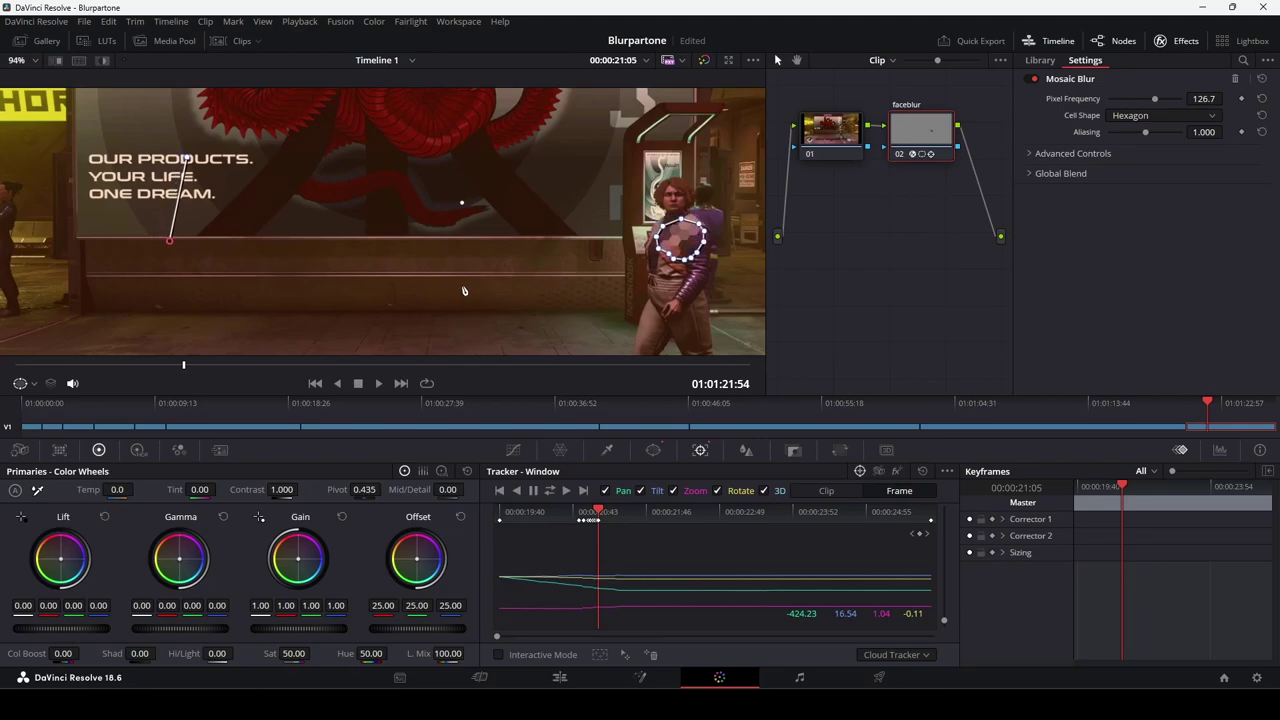
- Turn off Tilt, Zoom and Rotate analysis and retrack the window forward with pan only
left_click(640, 489)
left_click(682, 489)
left_click(739, 490)
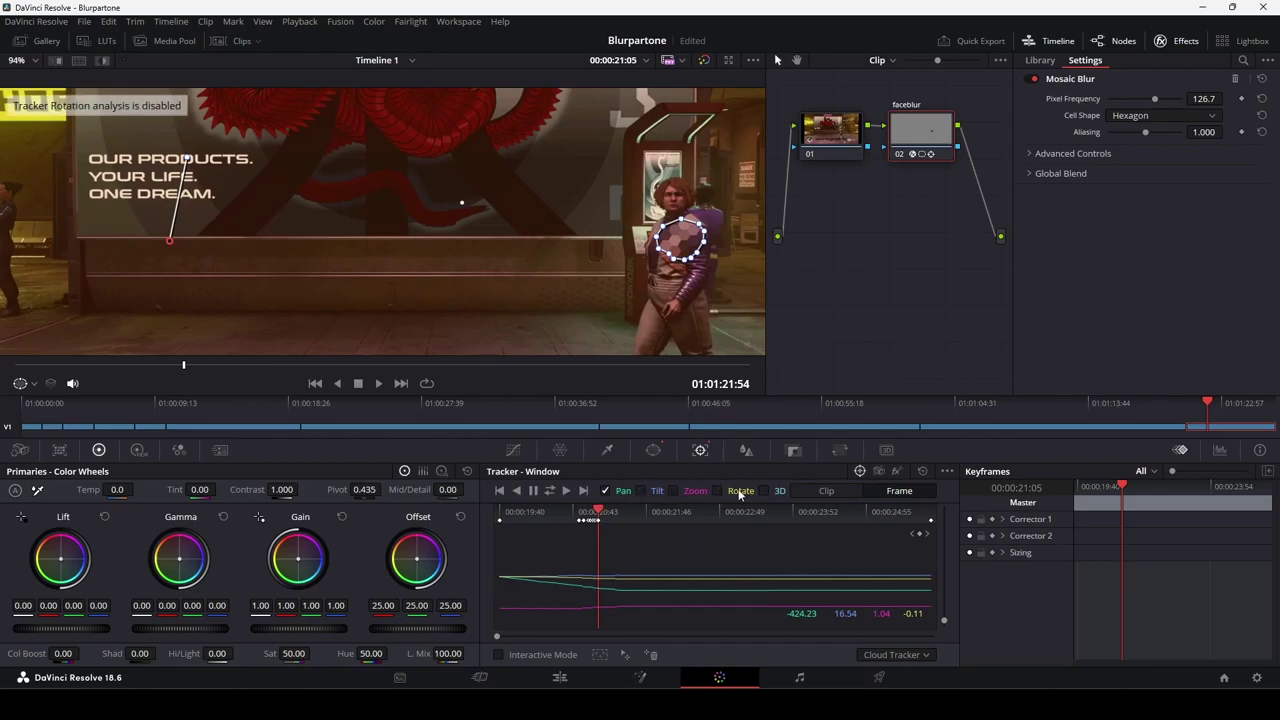
left_click(566, 491)
scroll(318, 258, "down", 4)
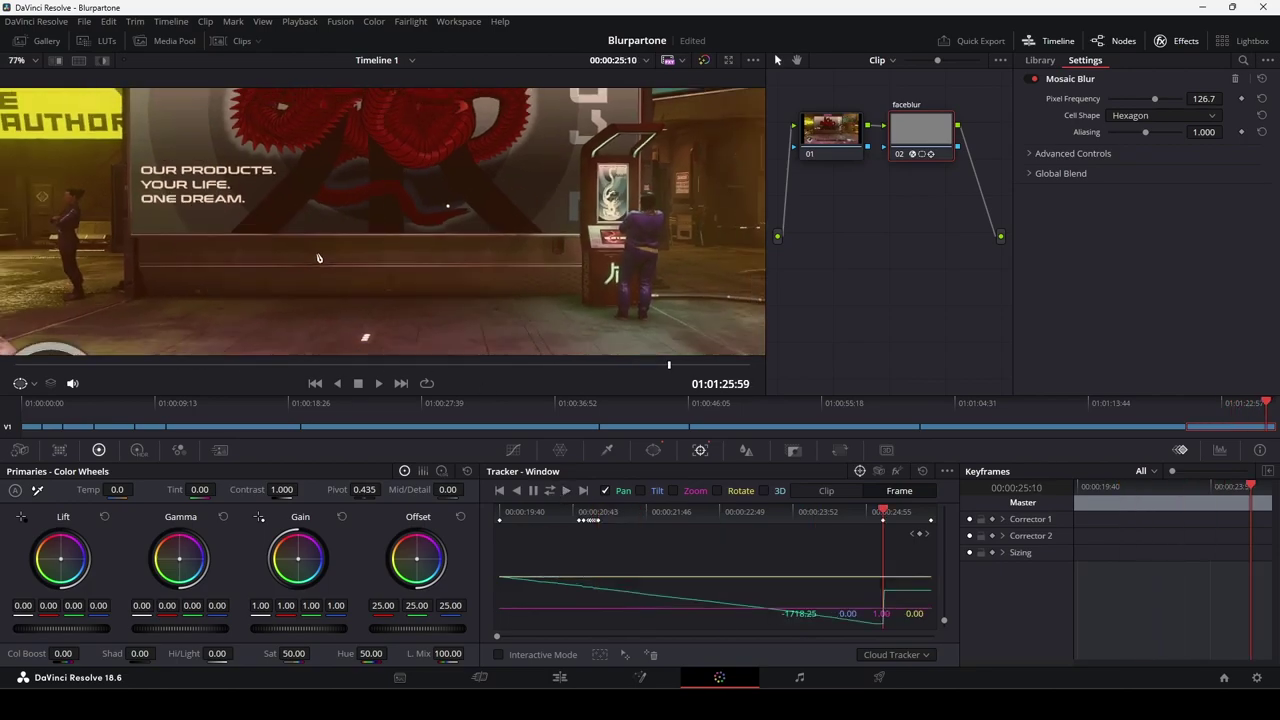
scroll(332, 256, "up", 1)
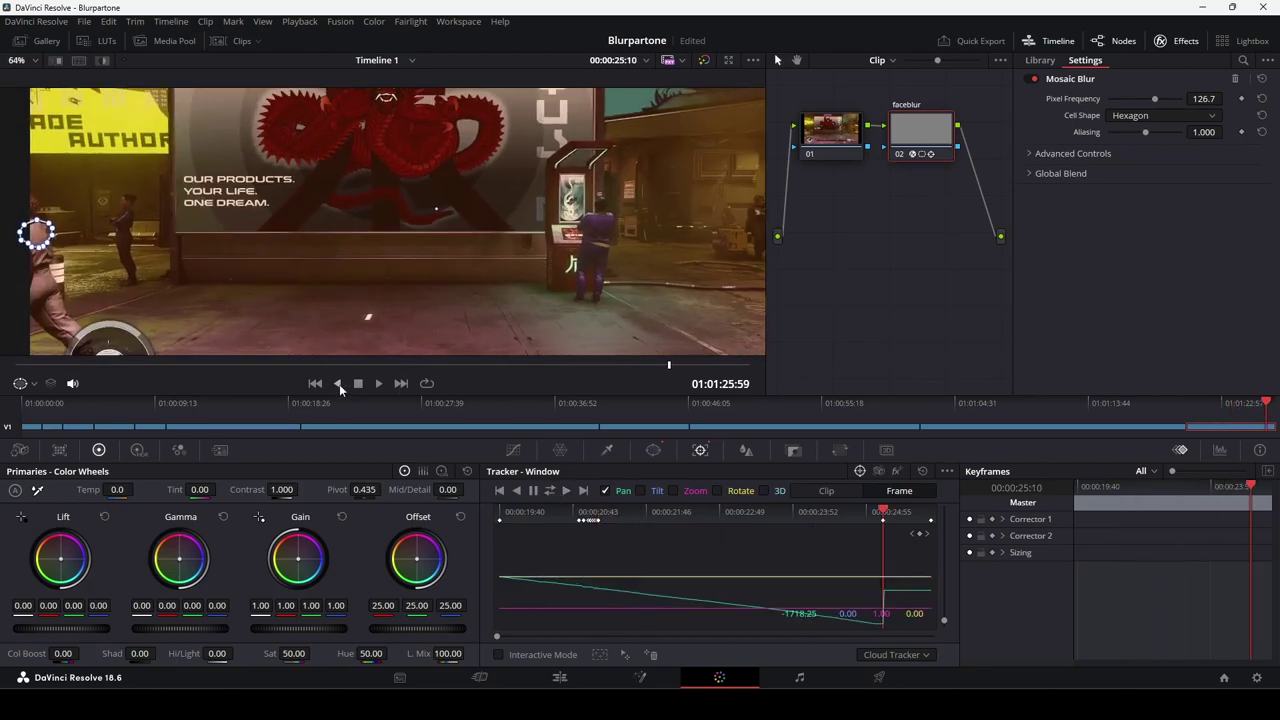
- Review the tracking by playing the clip in reverse and forward, then stop
left_click(339, 384)
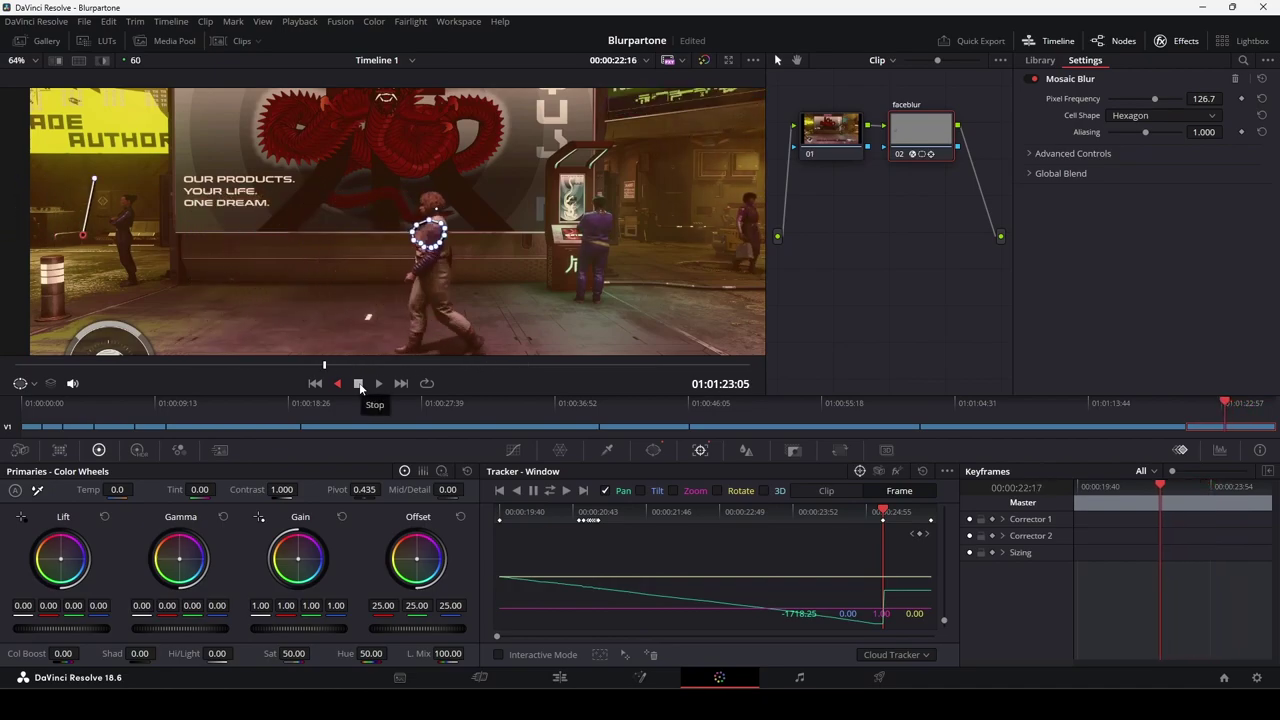
key("l")
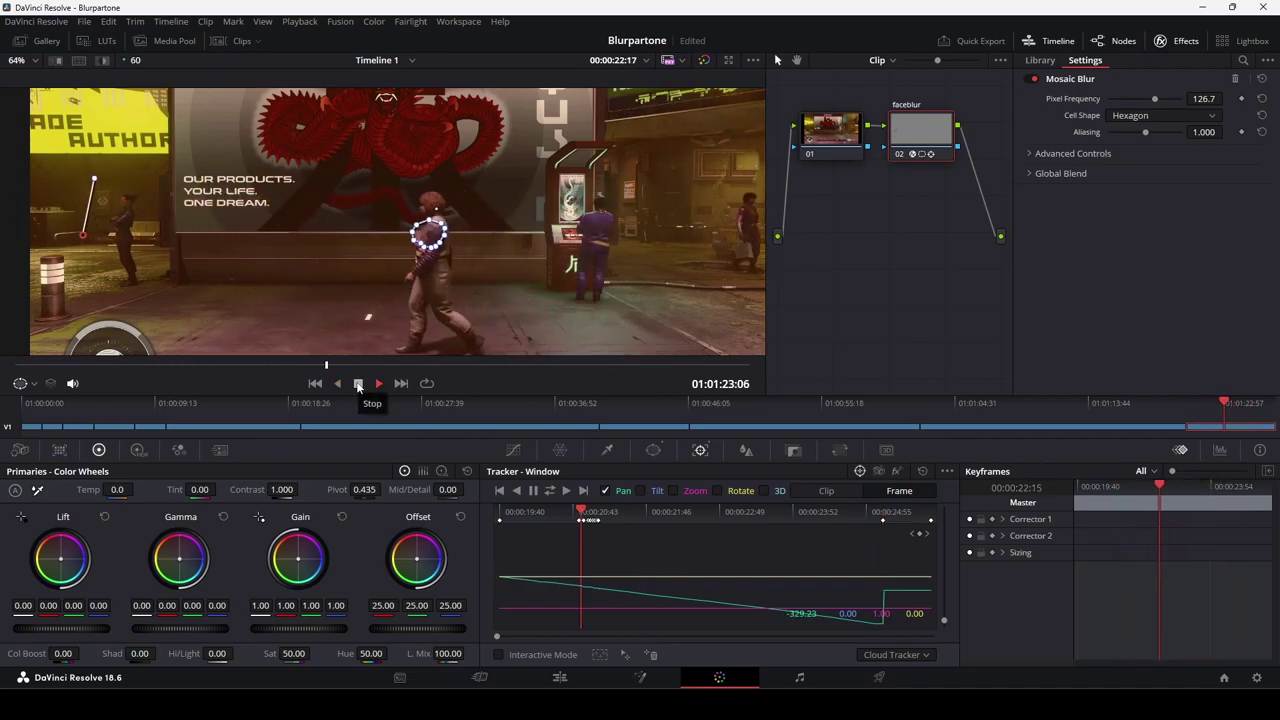
left_click(339, 384)
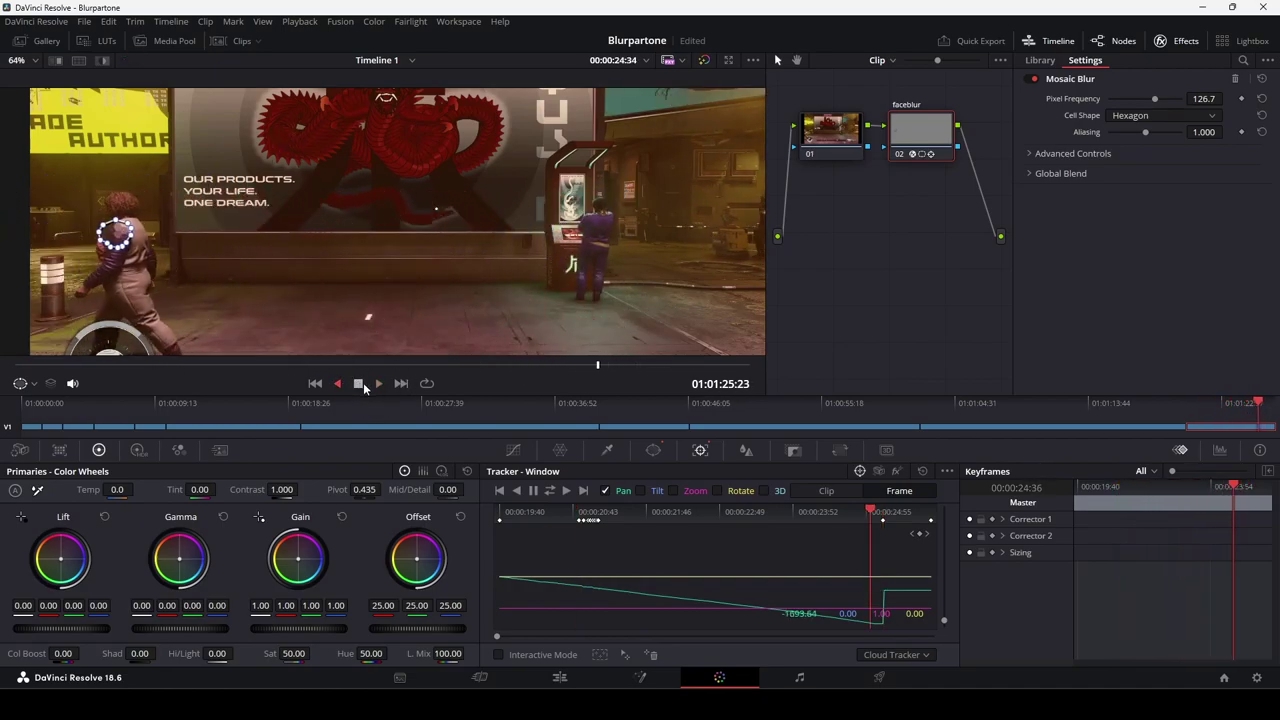
left_click(363, 382)
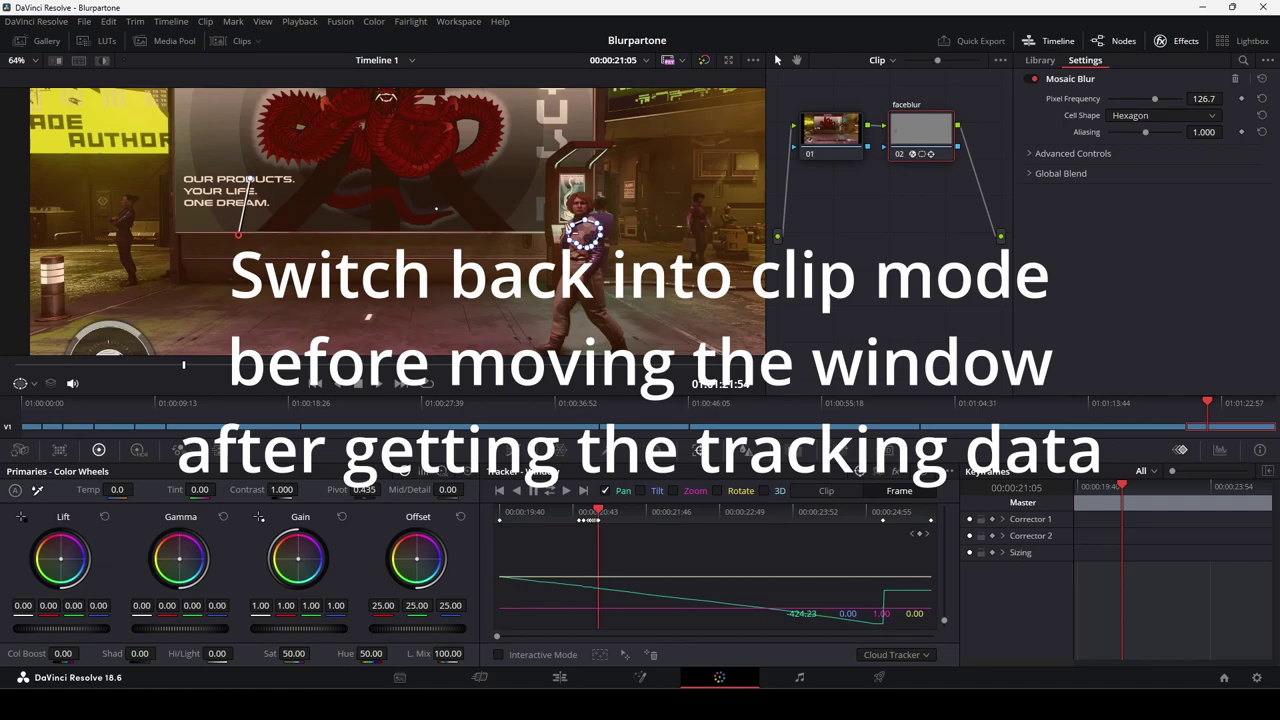
- Move the mosaic window back up onto the NPC's head at 00:00:21:11
left_click_drag(238, 237, 232, 205)
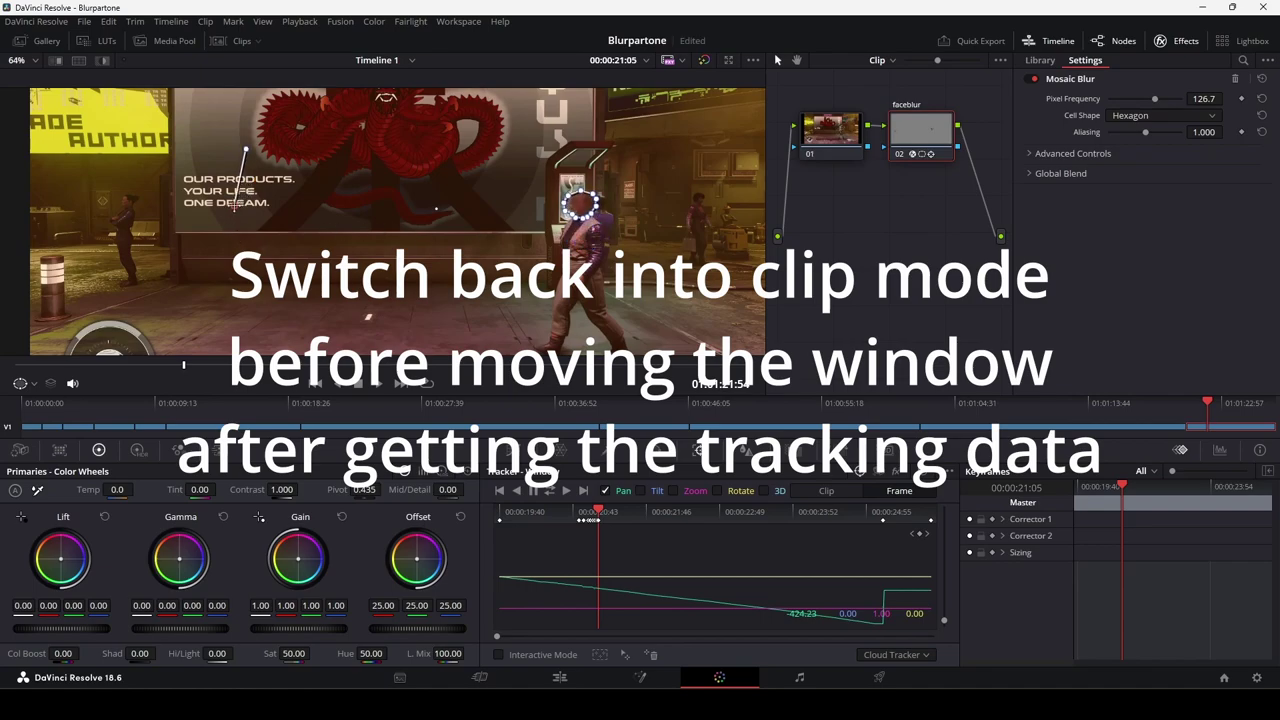
scroll(632, 220, "up", 3)
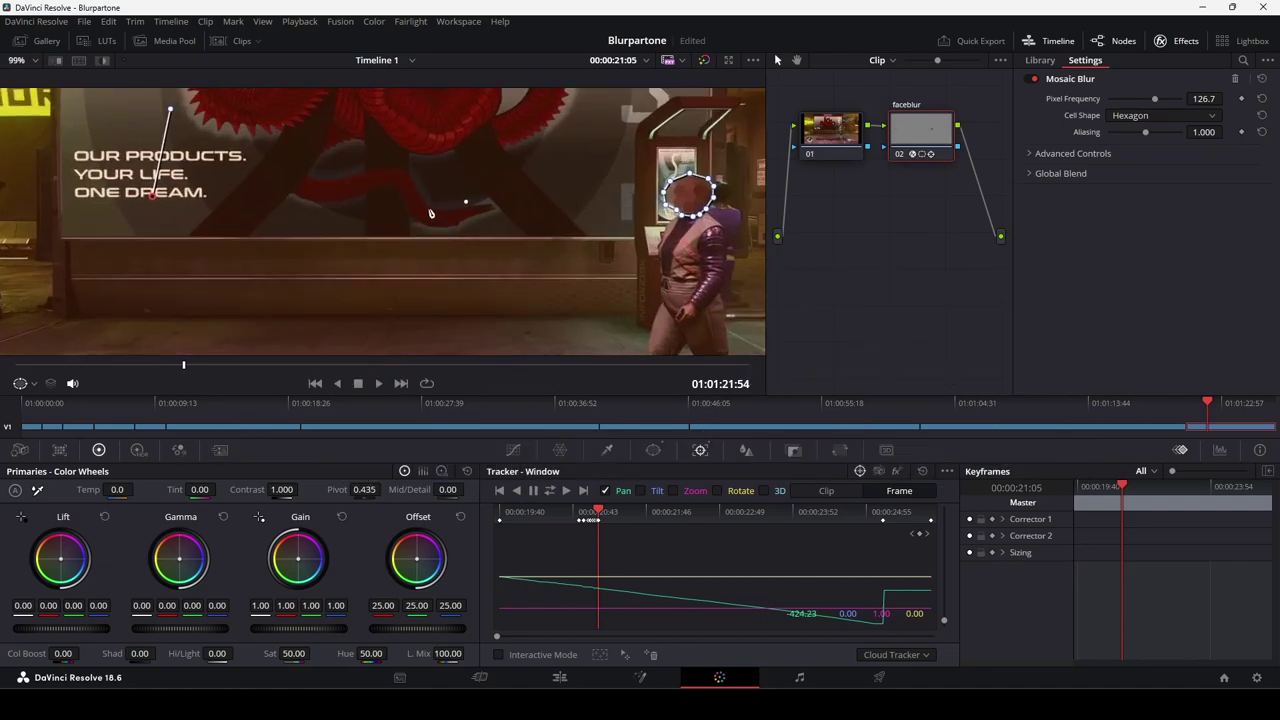
scroll(408, 218, "down", 3)
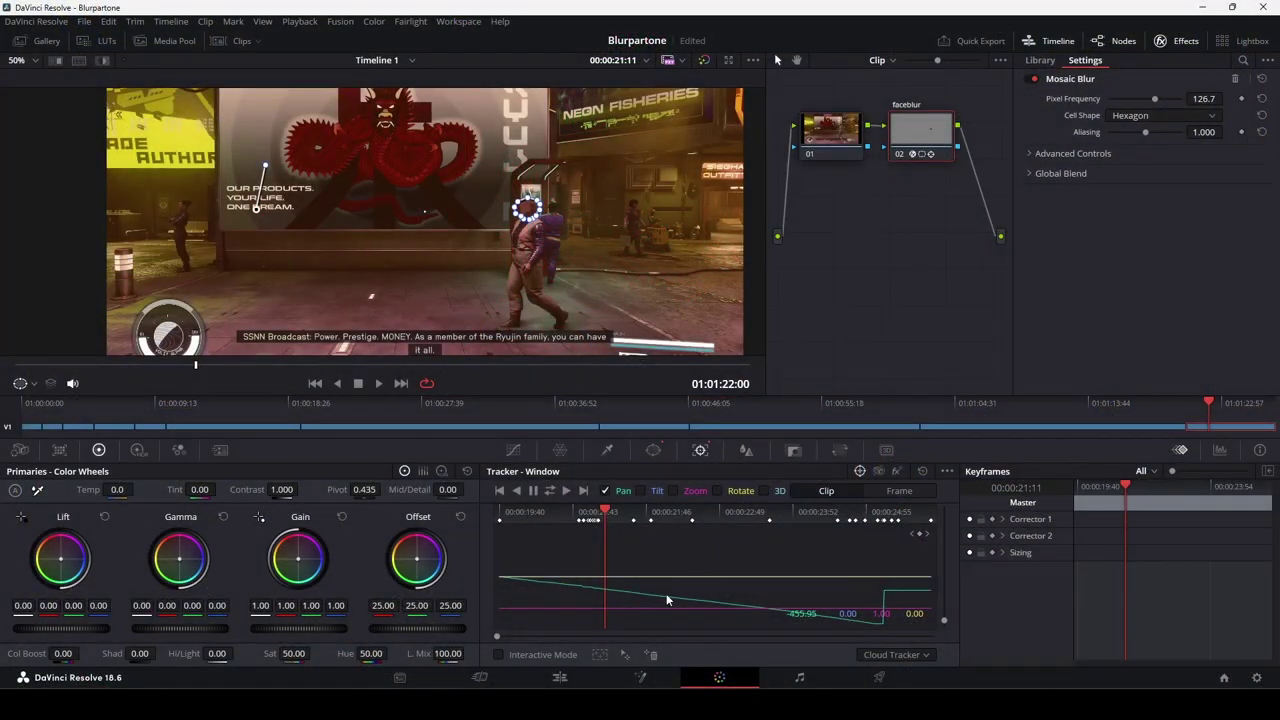
- Enable Interactive Mode and delete the tracking points selected on the NPC's chest
left_click(499, 655)
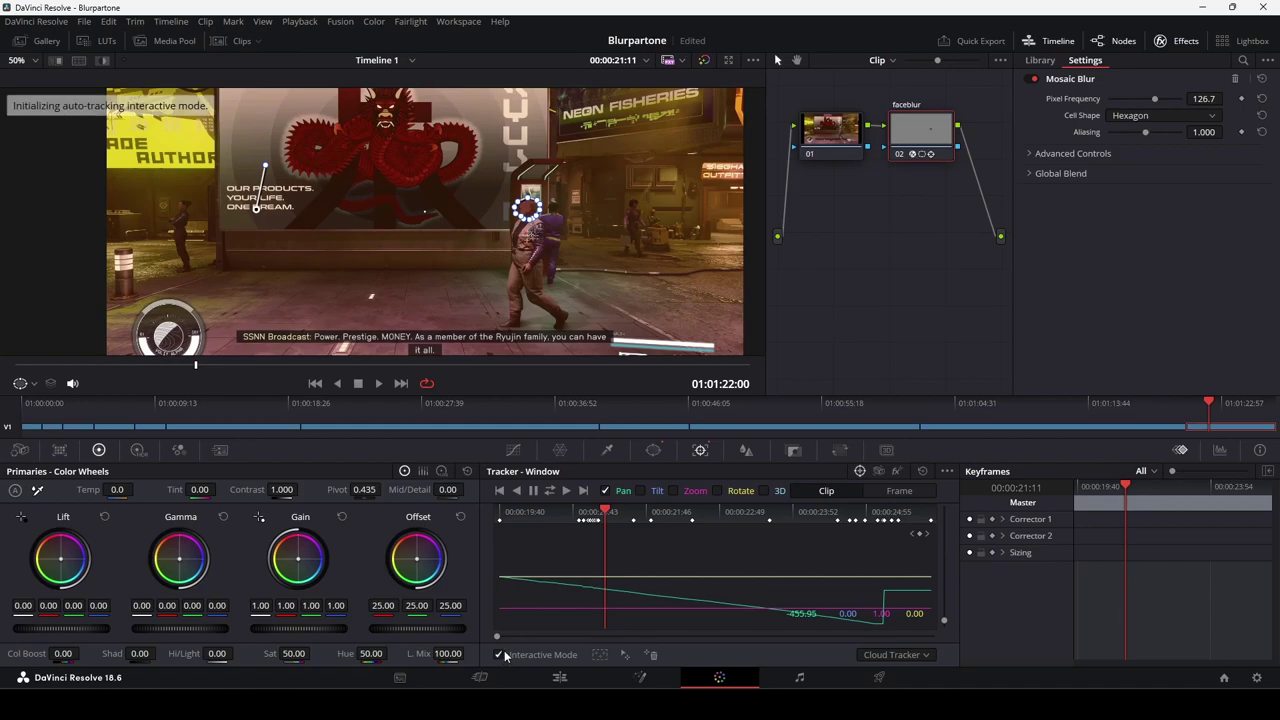
scroll(650, 250, "up", 5)
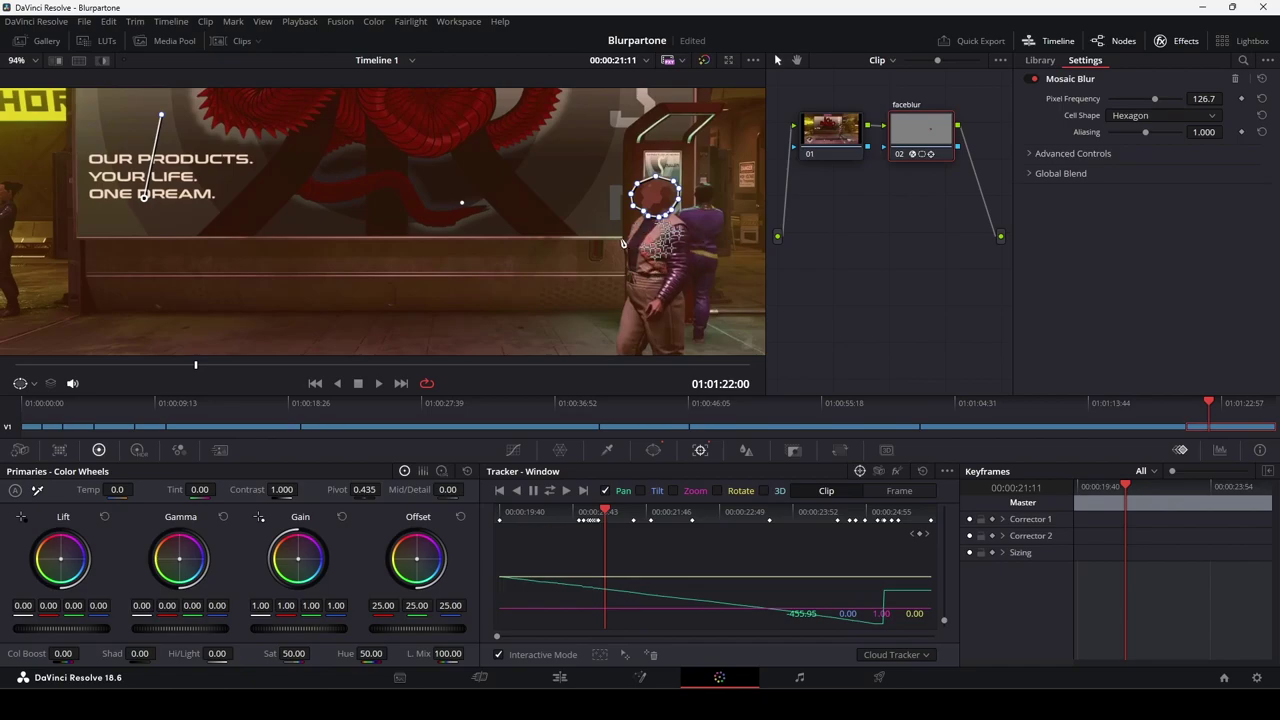
left_click_drag(621, 240, 663, 266)
left_click(652, 656)
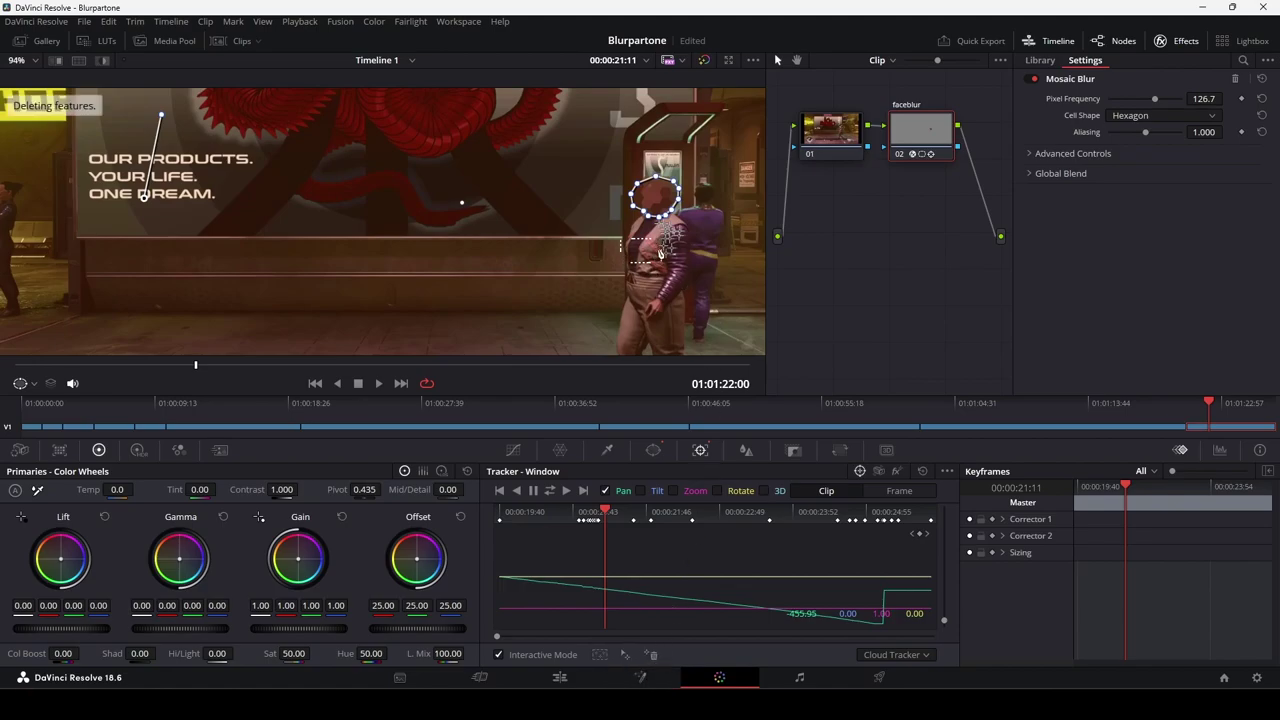